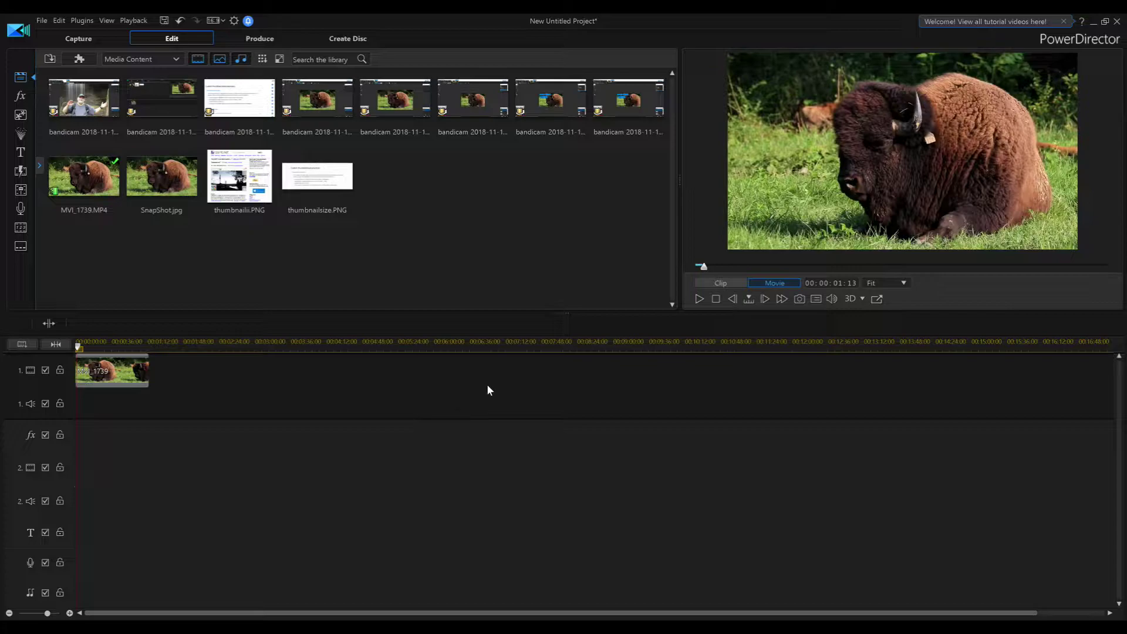
- Start playing the MVI_1739 bison clip in the PowerDirector preview
click(698, 299)
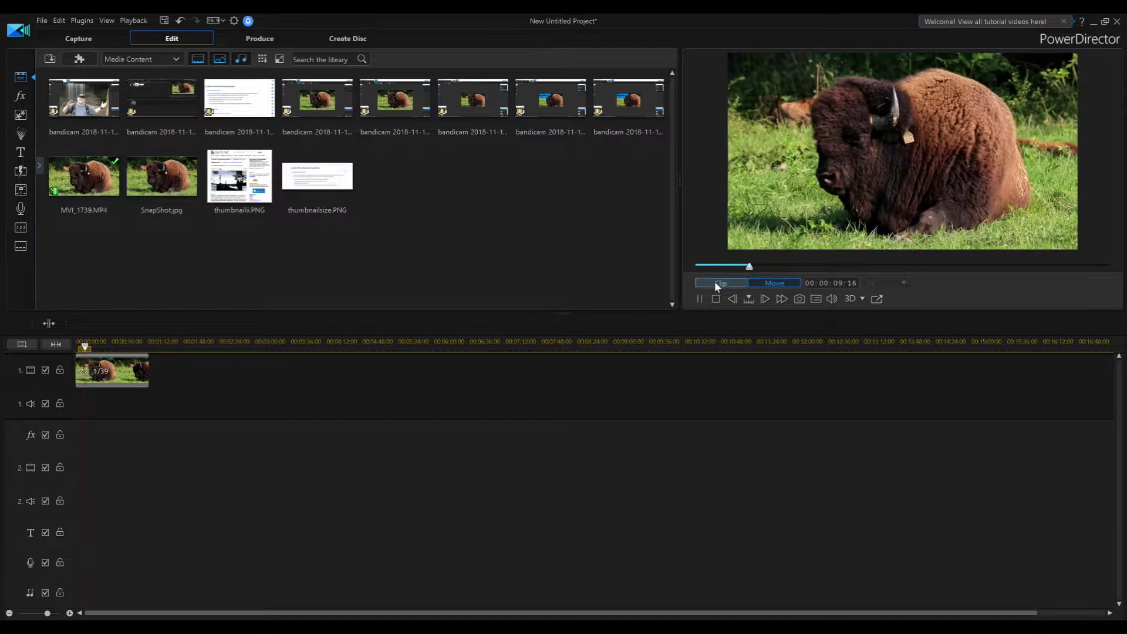
- Pause the clip about ten seconds in and select thumbnailii.PNG in the media library
click(700, 299)
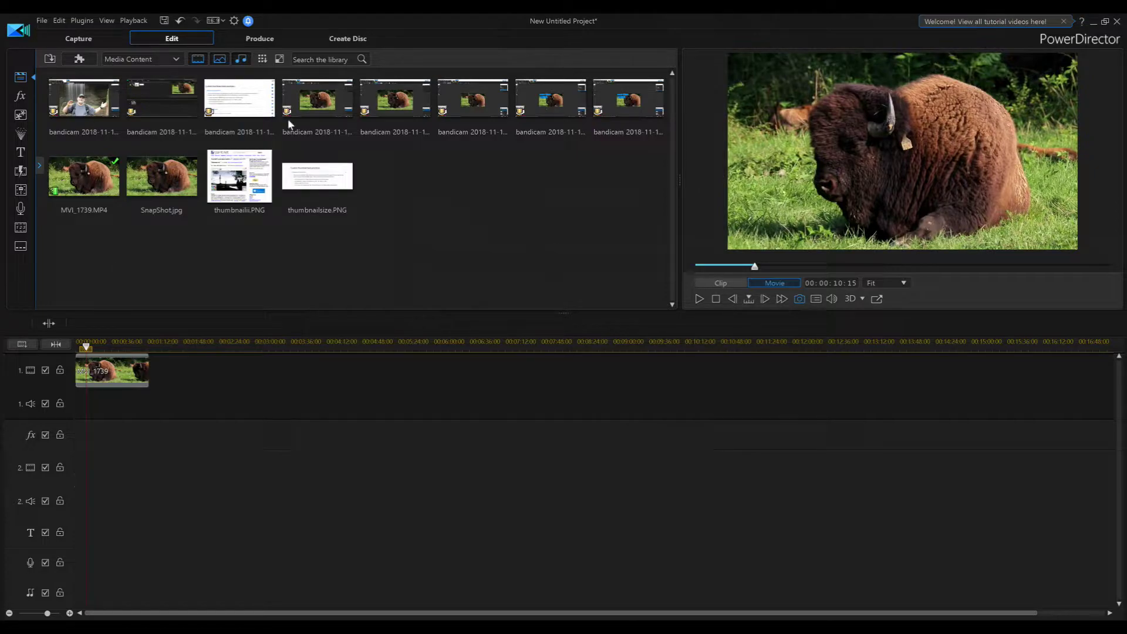
click(256, 167)
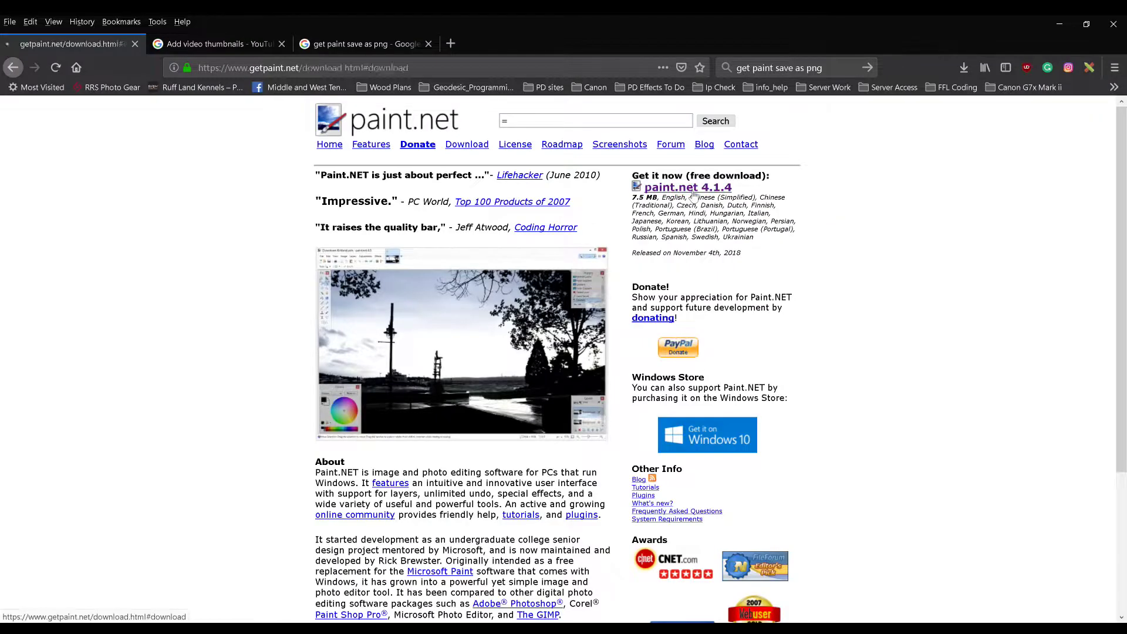
- Open the paint.net 4.1.4 download page and go on to its dotPDN Download Now host
click(741, 206)
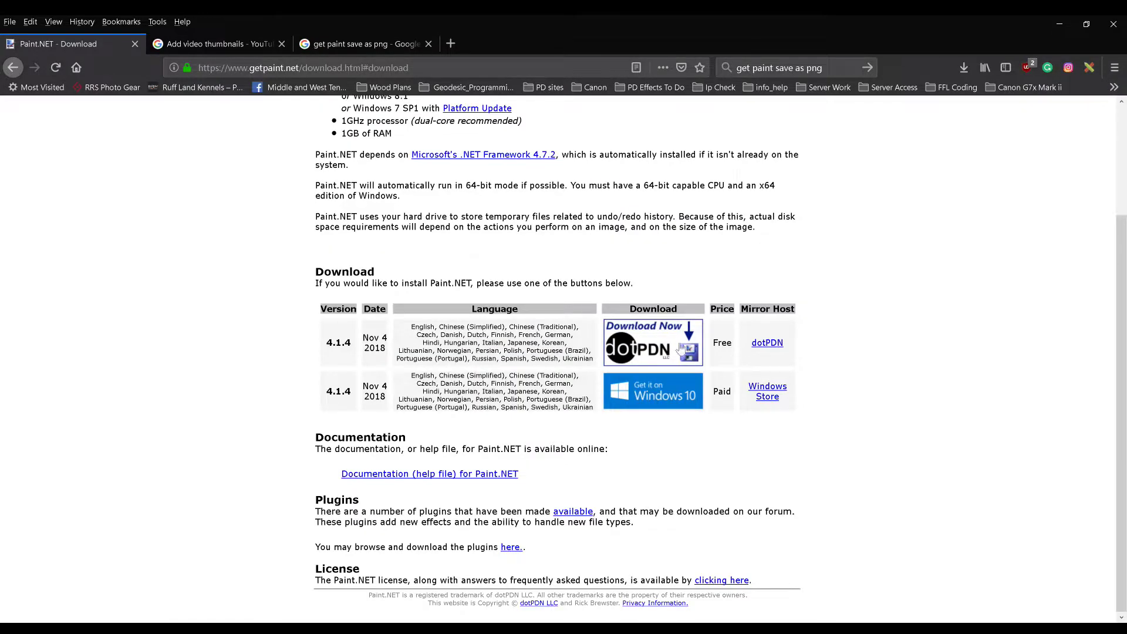
click(679, 342)
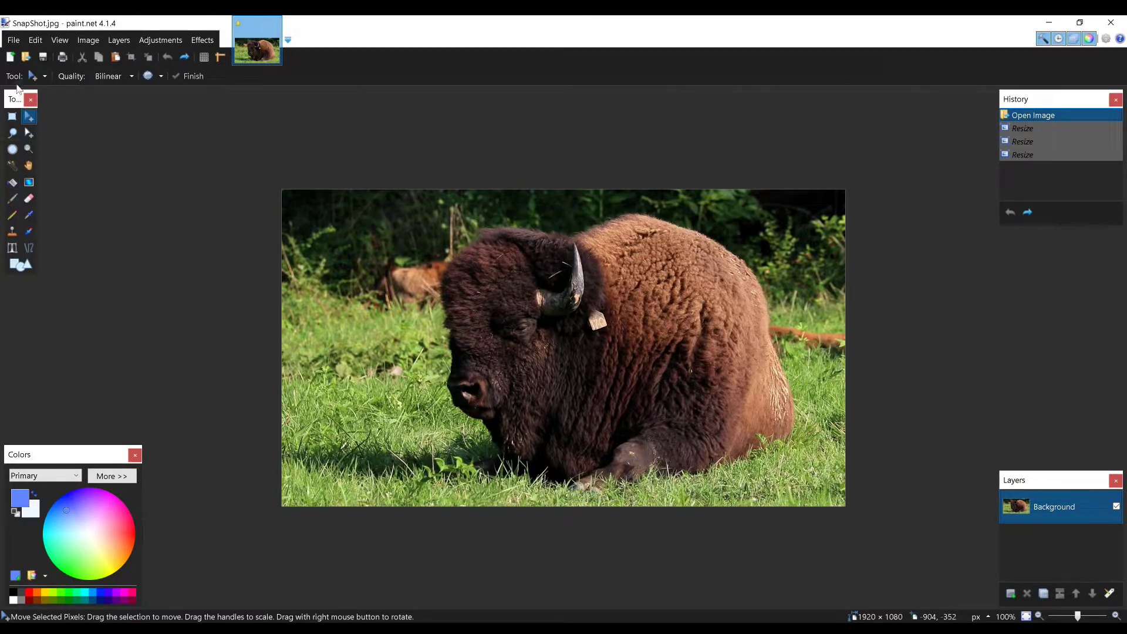
- Create a new blank image 1250 pixels wide and 720 pixels high
click(13, 40)
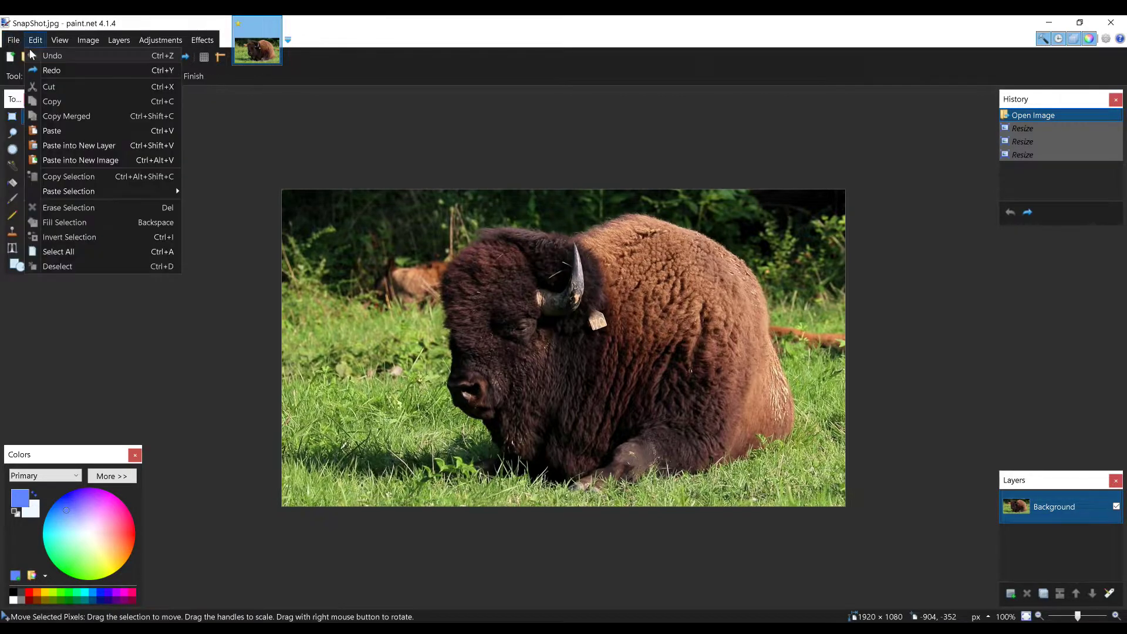
click(35, 40)
click(15, 43)
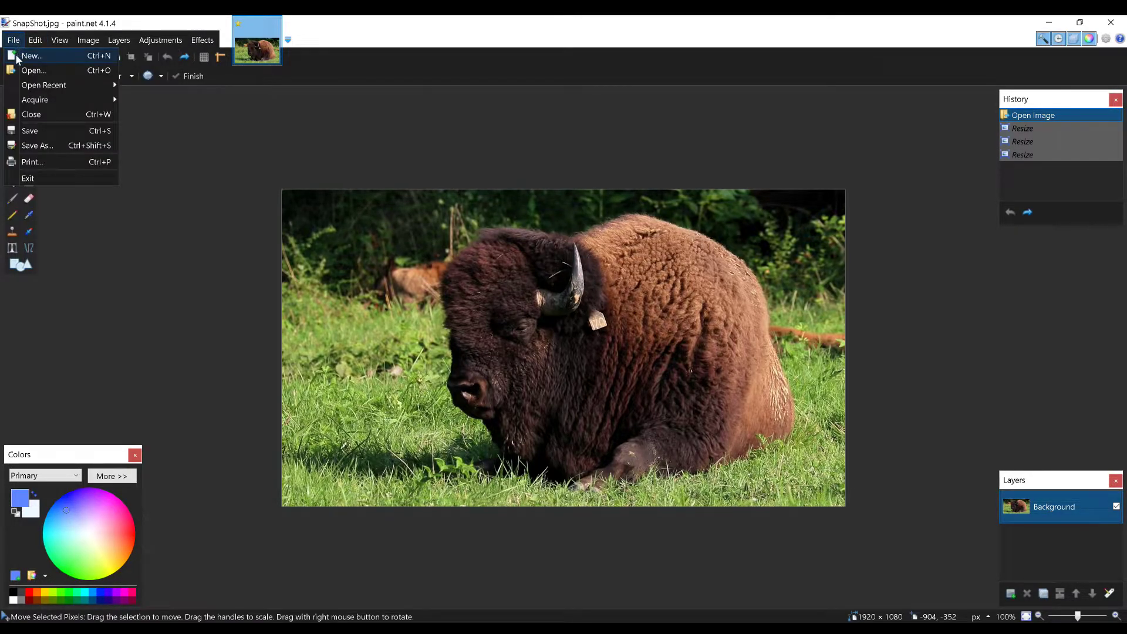
click(30, 55)
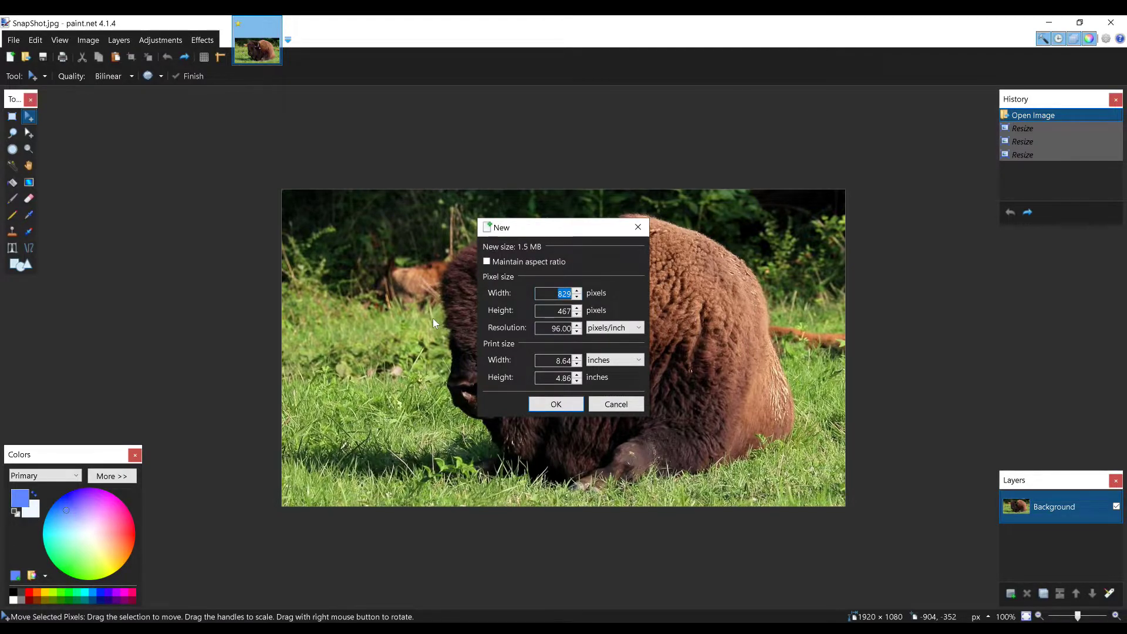
text(1250)
double_click(549, 312)
text(720)
click(562, 403)
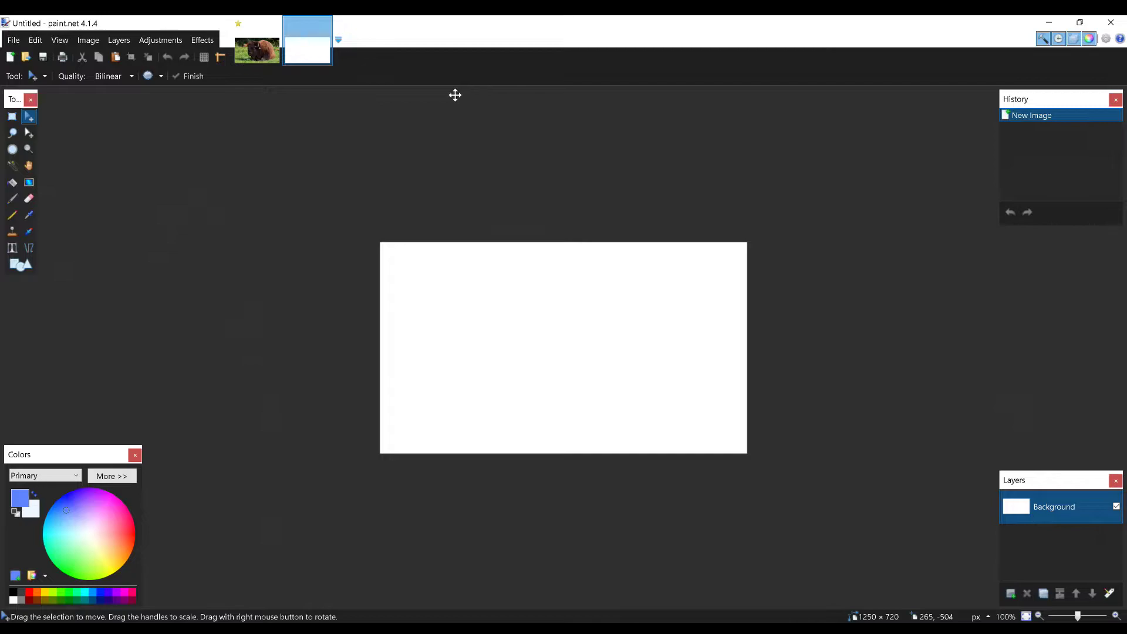
- Resize the SnapShot.jpg bison image by percentage to 90%, giving 1728 × 972
click(252, 58)
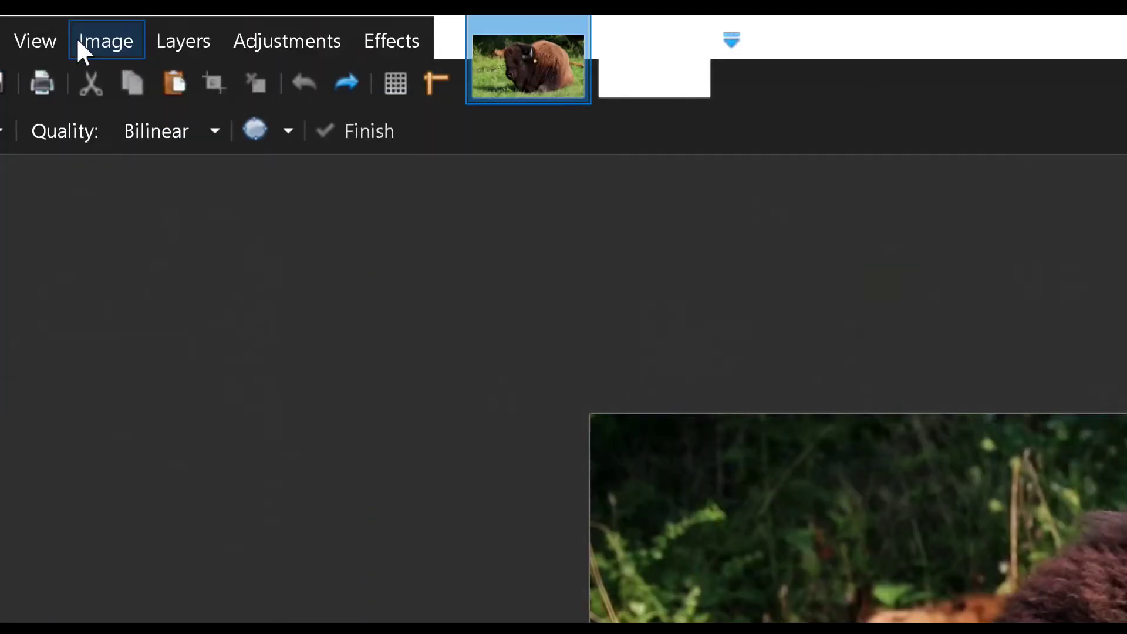
click(83, 40)
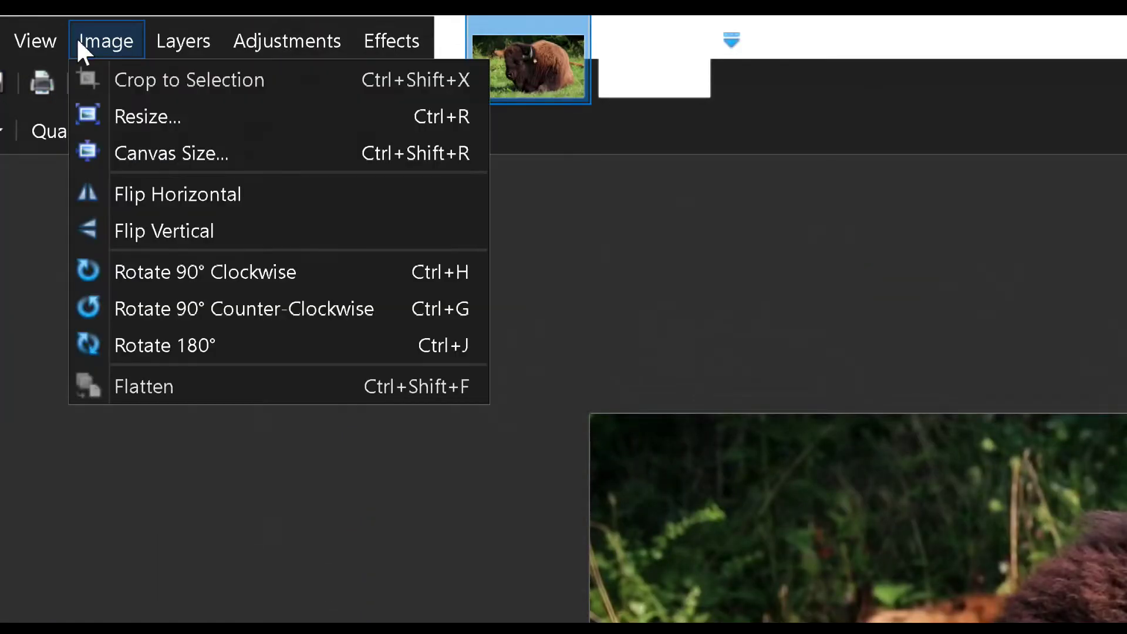
click(157, 114)
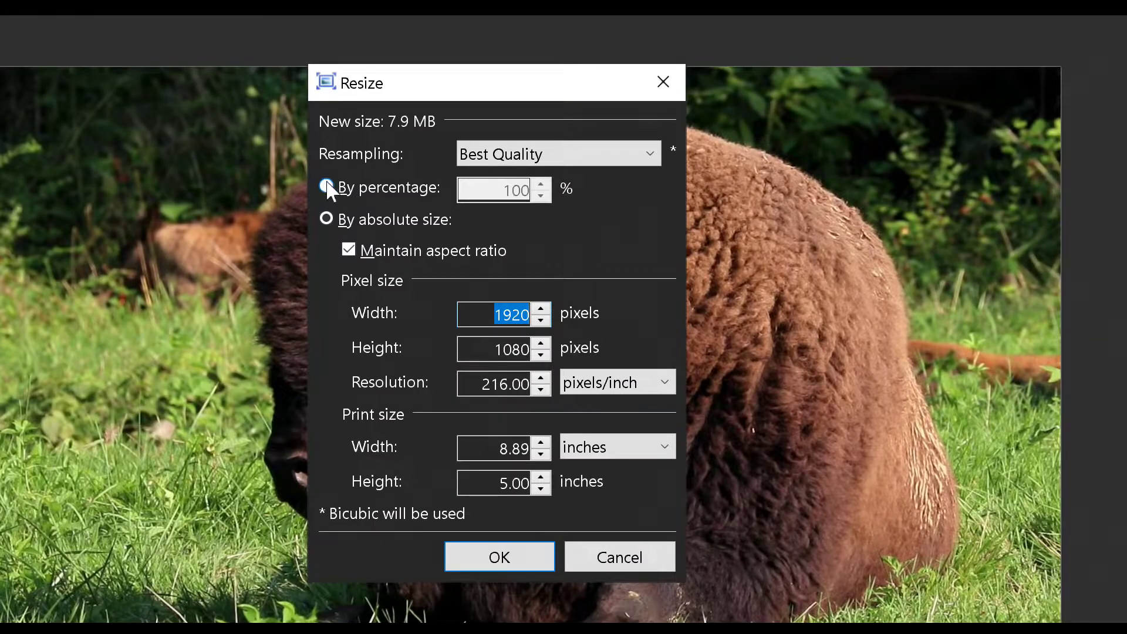
click(327, 187)
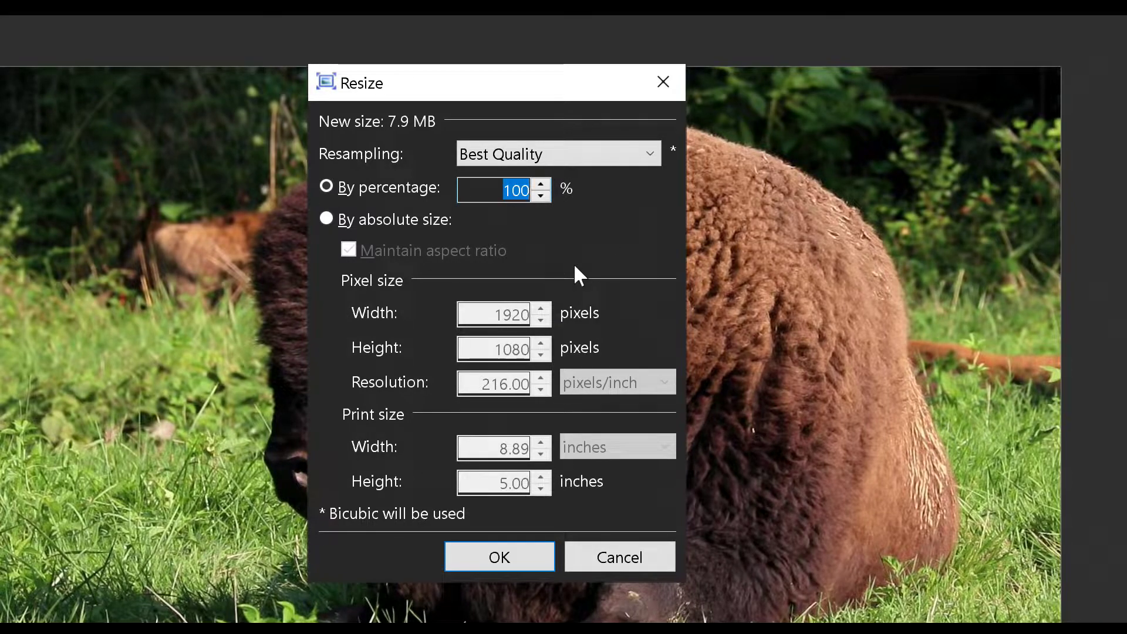
text(90)
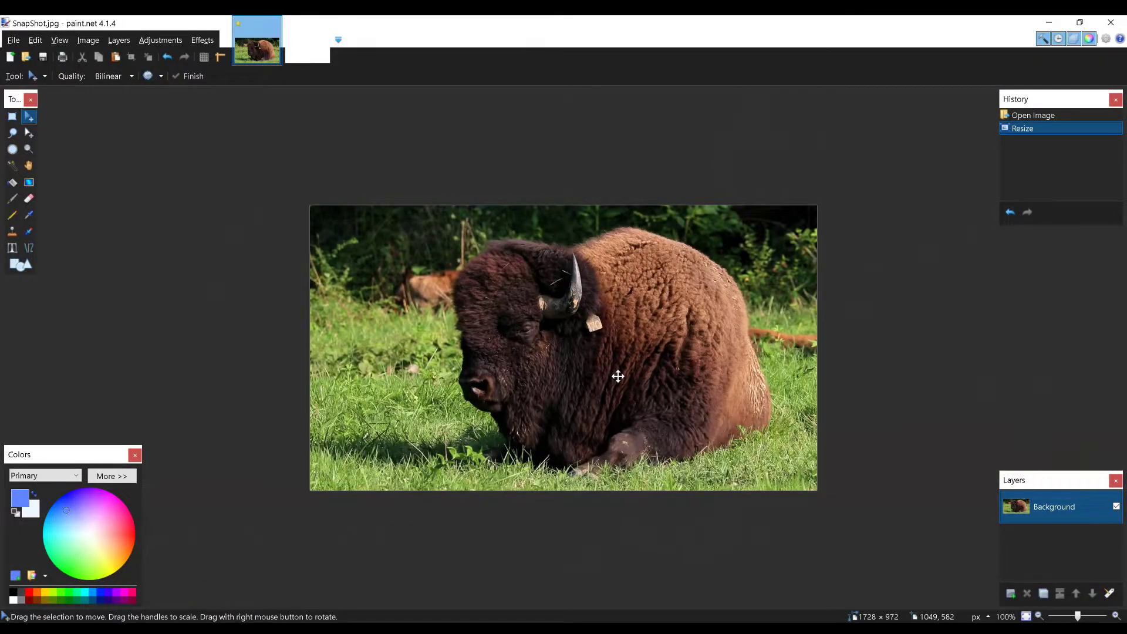
- Copy the bison snapshot and paste it into a new layer of Untitled, keeping canvas size
click(35, 45)
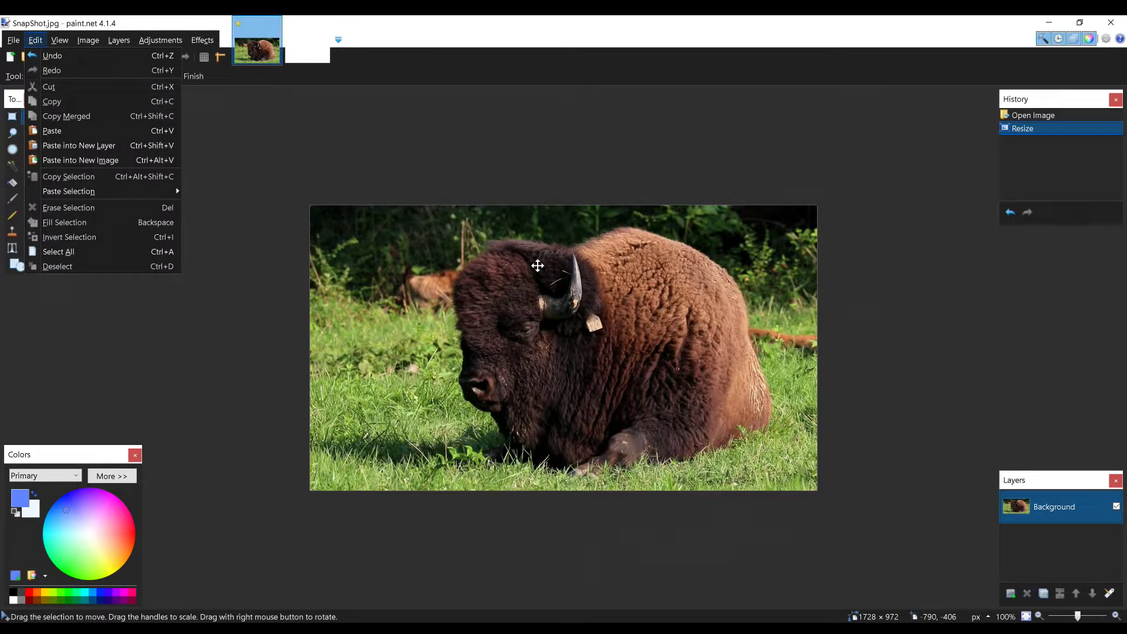
click(282, 325)
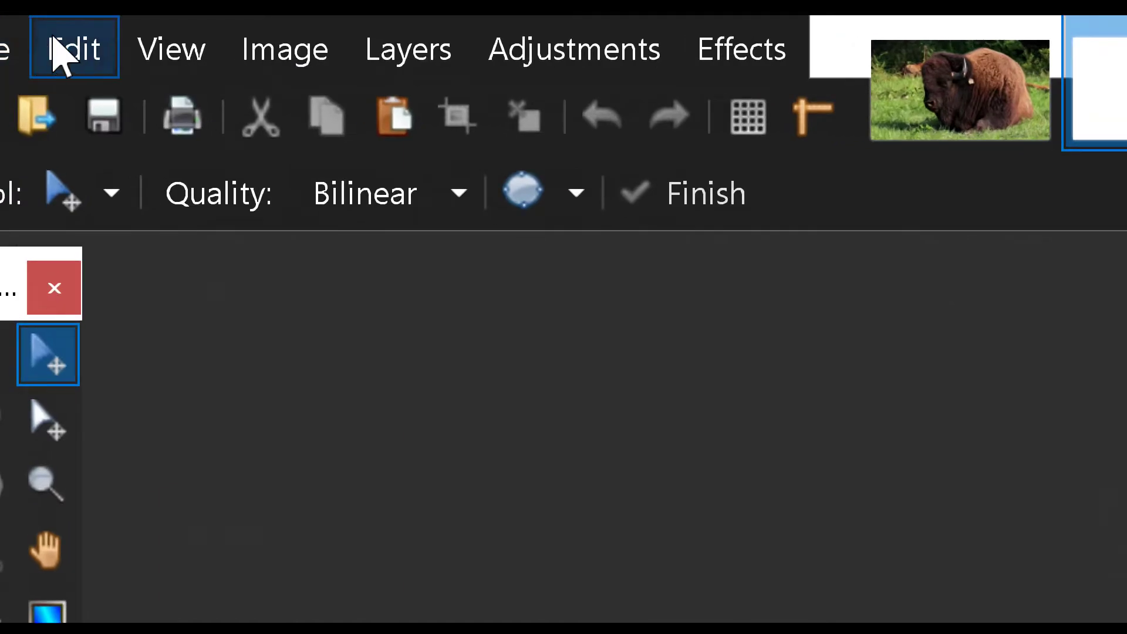
click(32, 39)
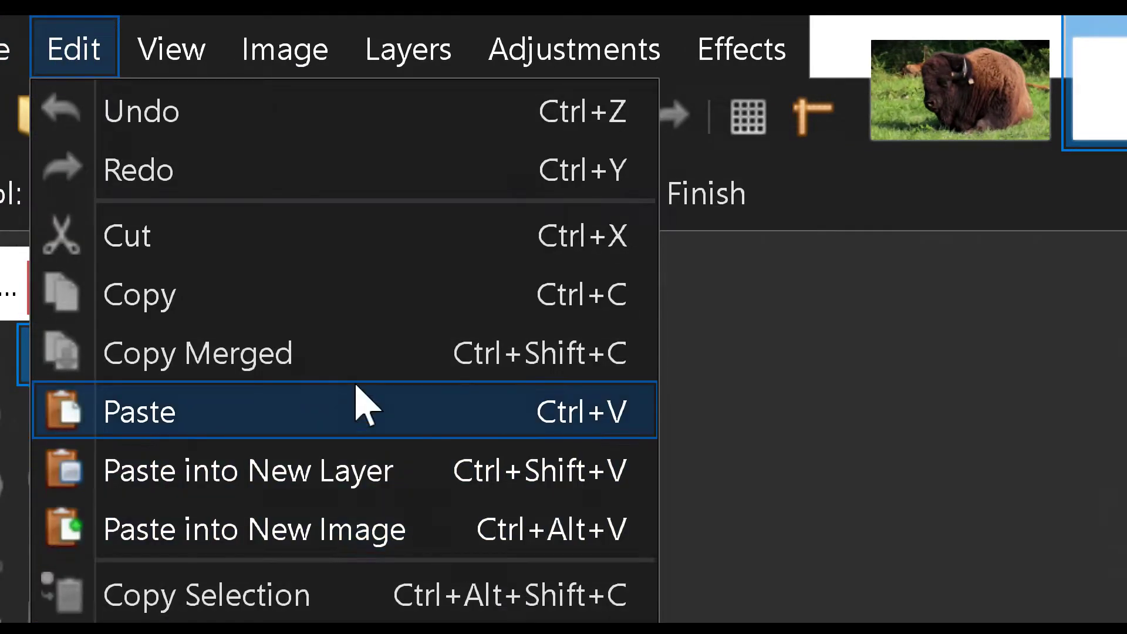
click(391, 472)
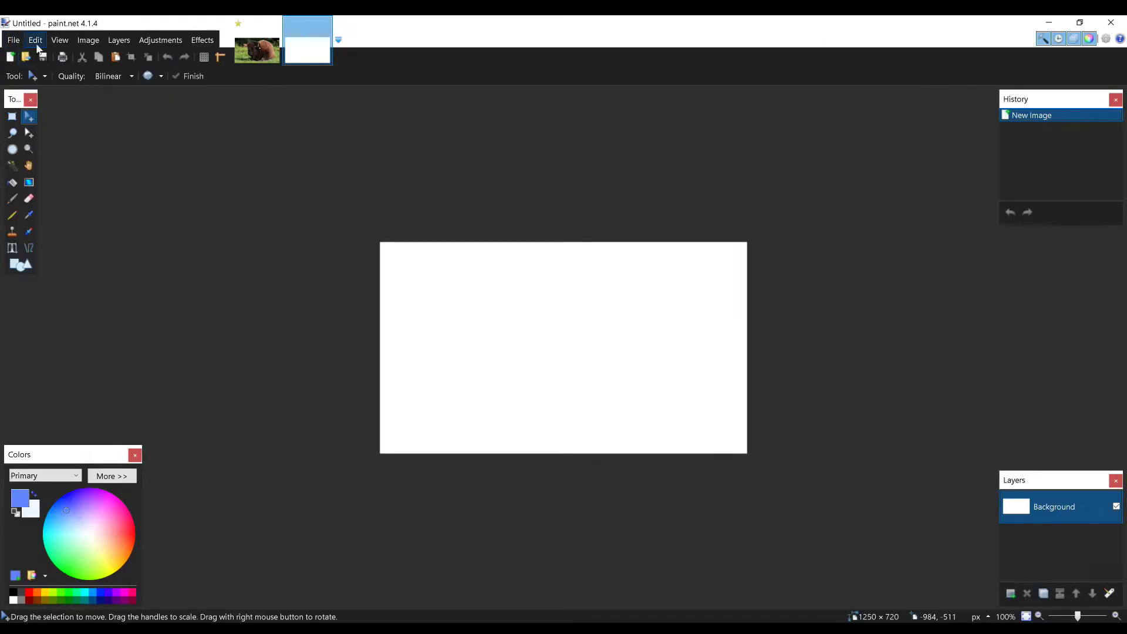
click(36, 40)
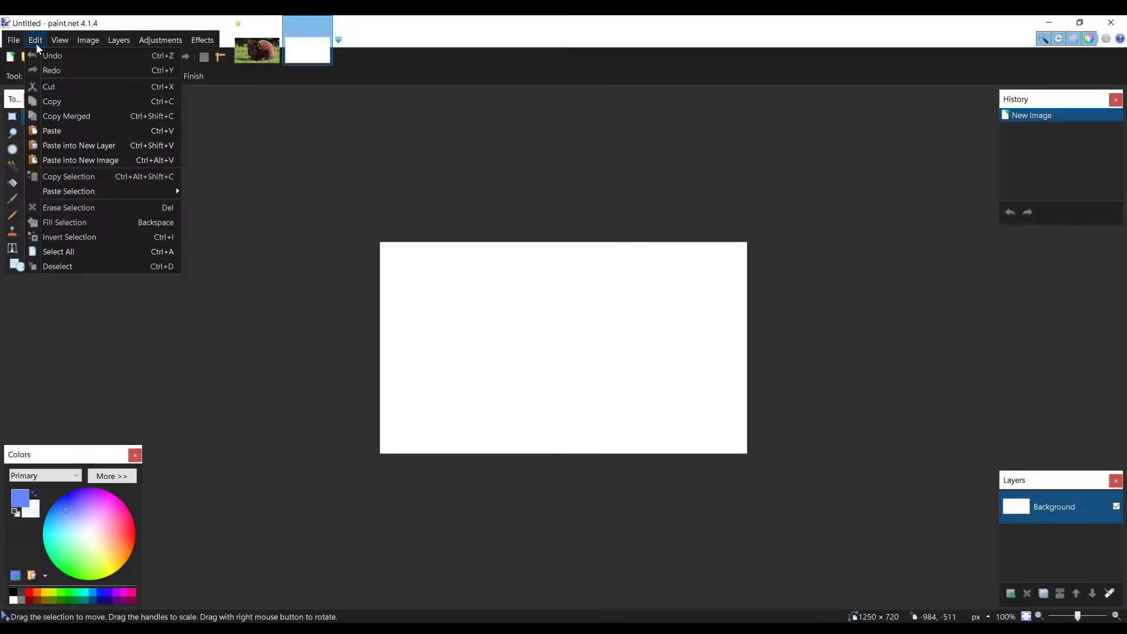
click(82, 145)
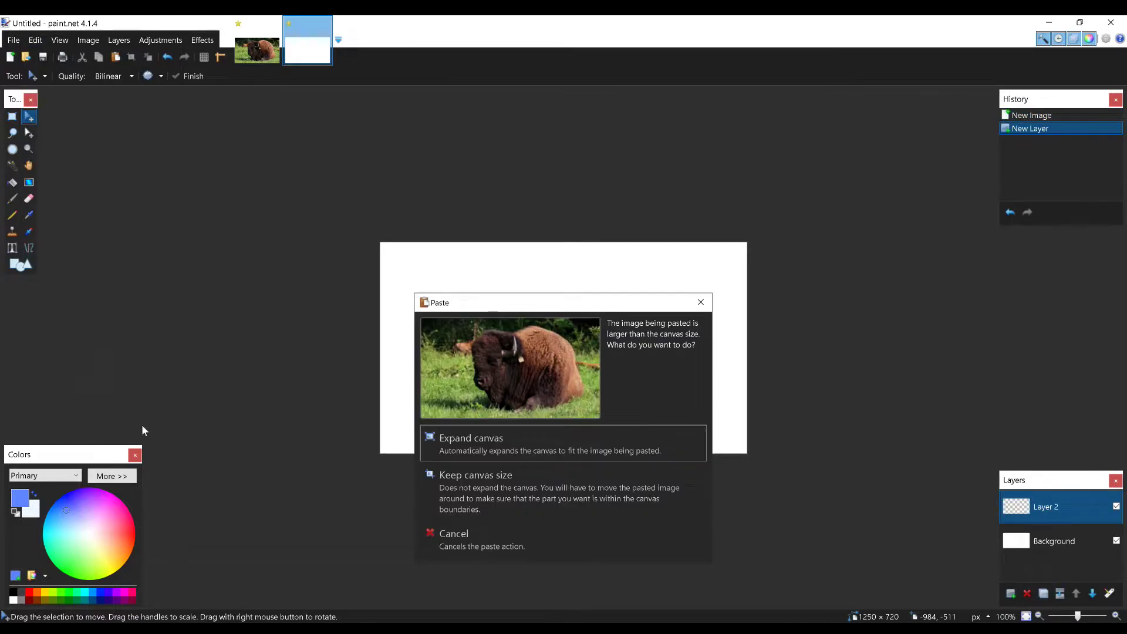
click(471, 481)
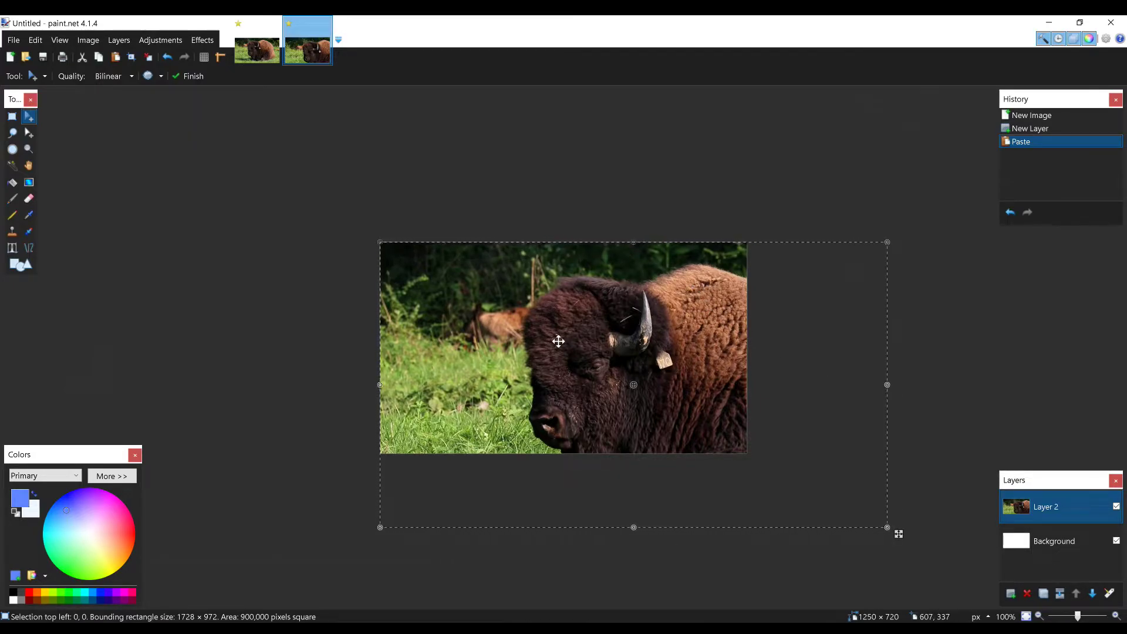
- Slide the pasted bison, then undo both the move and the paste
drag(560, 342, 536, 338)
key(ctrl+z)
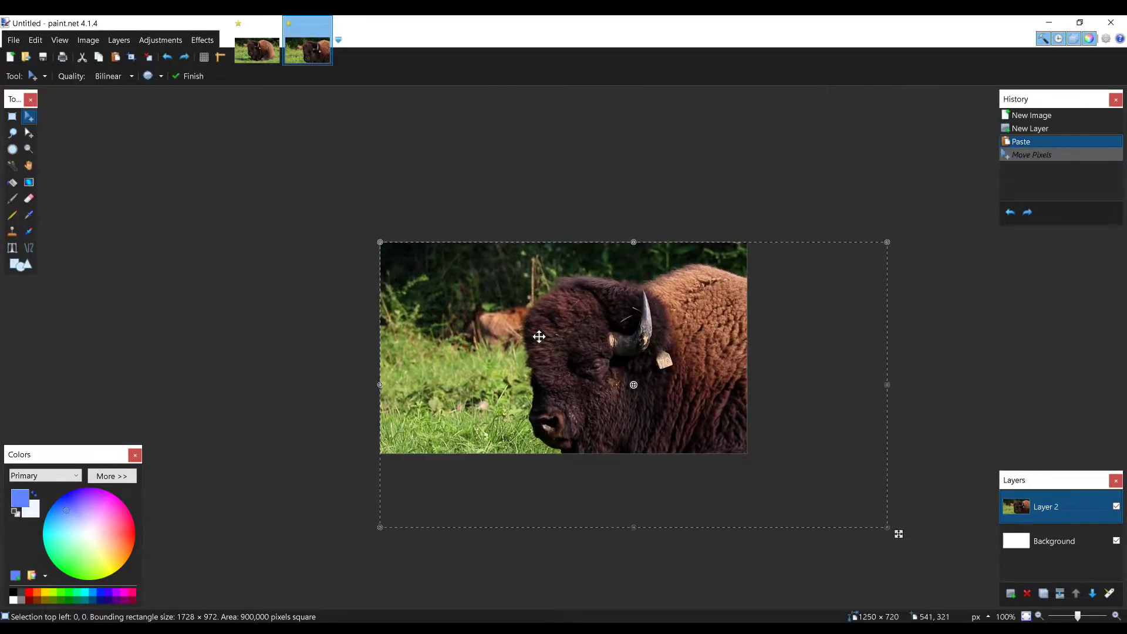
key(ctrl+z)
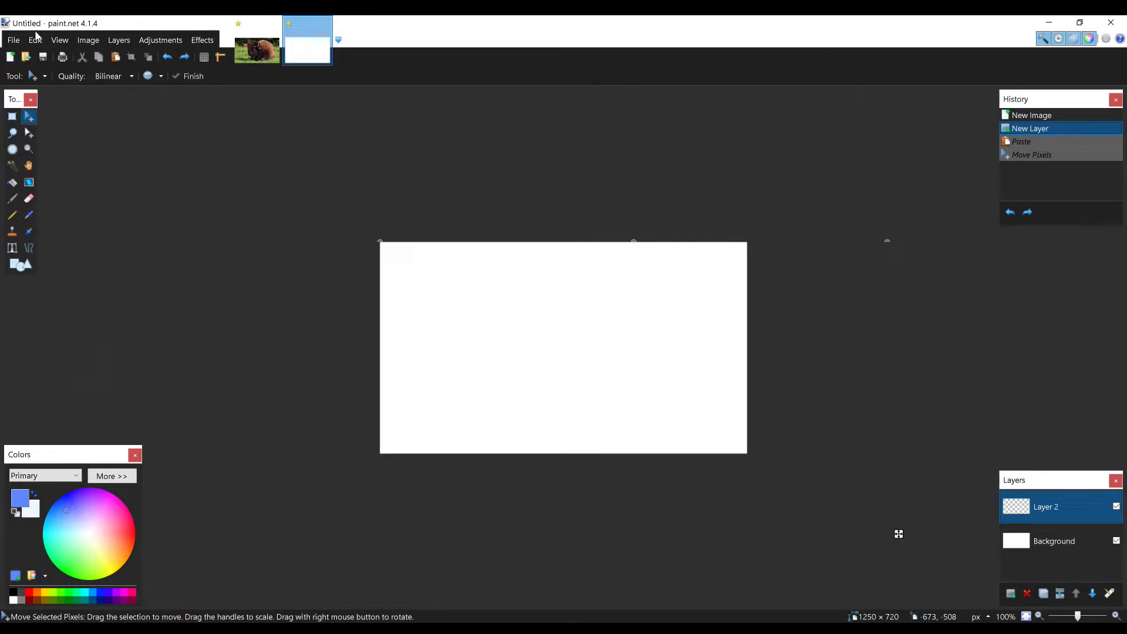
- Paste the bison into another new layer with the canvas enlarged, reposition it, then undo
click(36, 41)
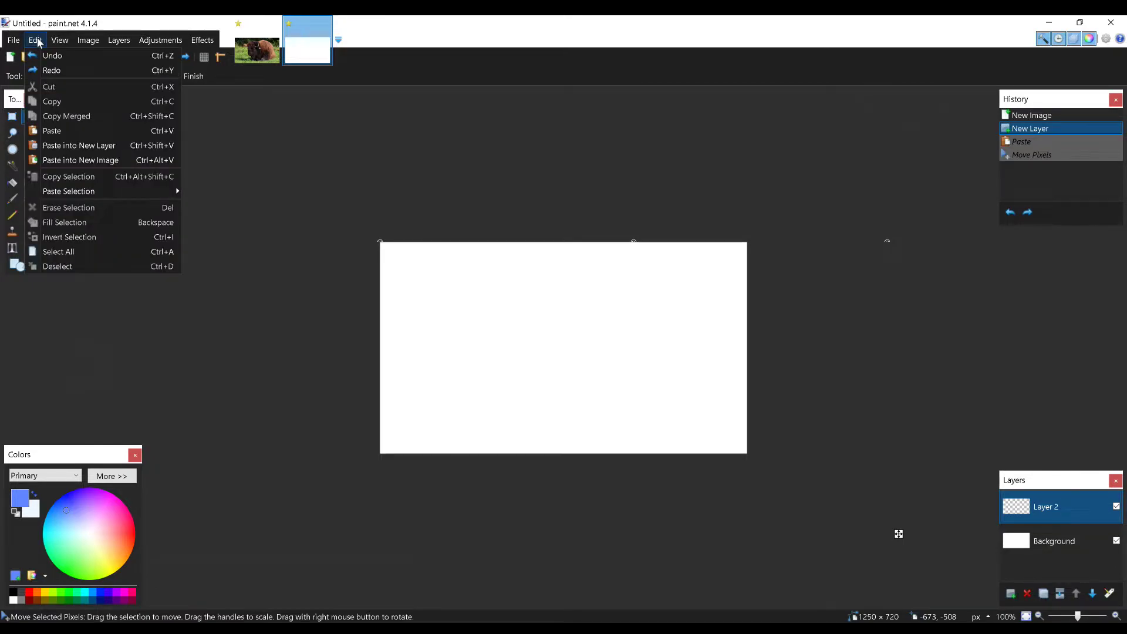
click(81, 146)
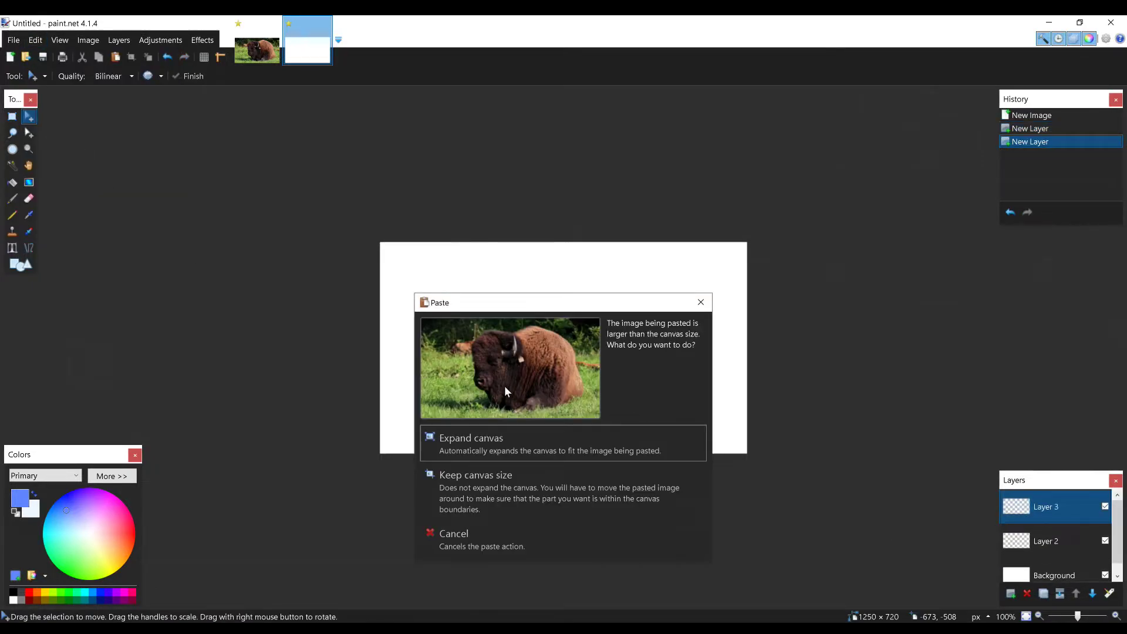
click(462, 455)
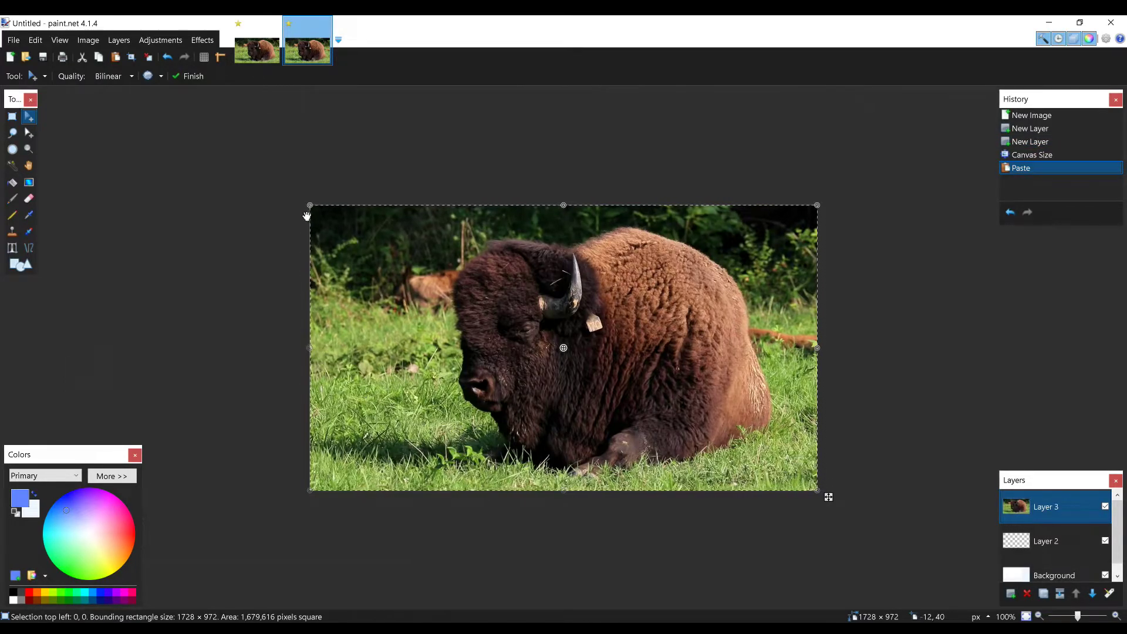
drag(344, 269, 388, 285)
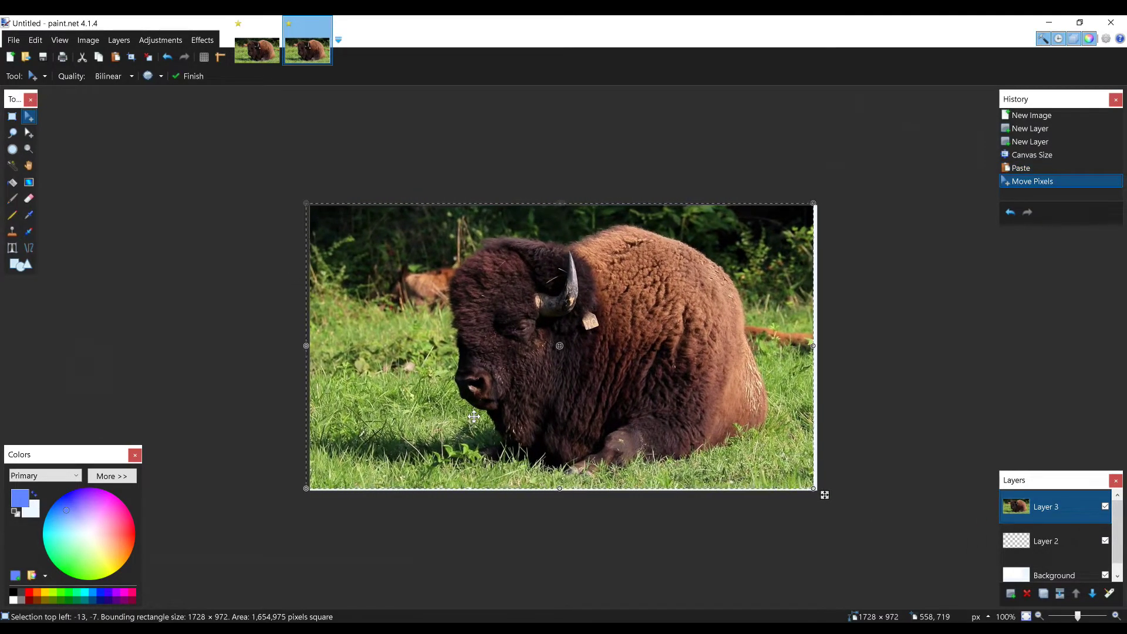
key(ctrl+z)
key(ctrl+z)
key(ctrl+z)
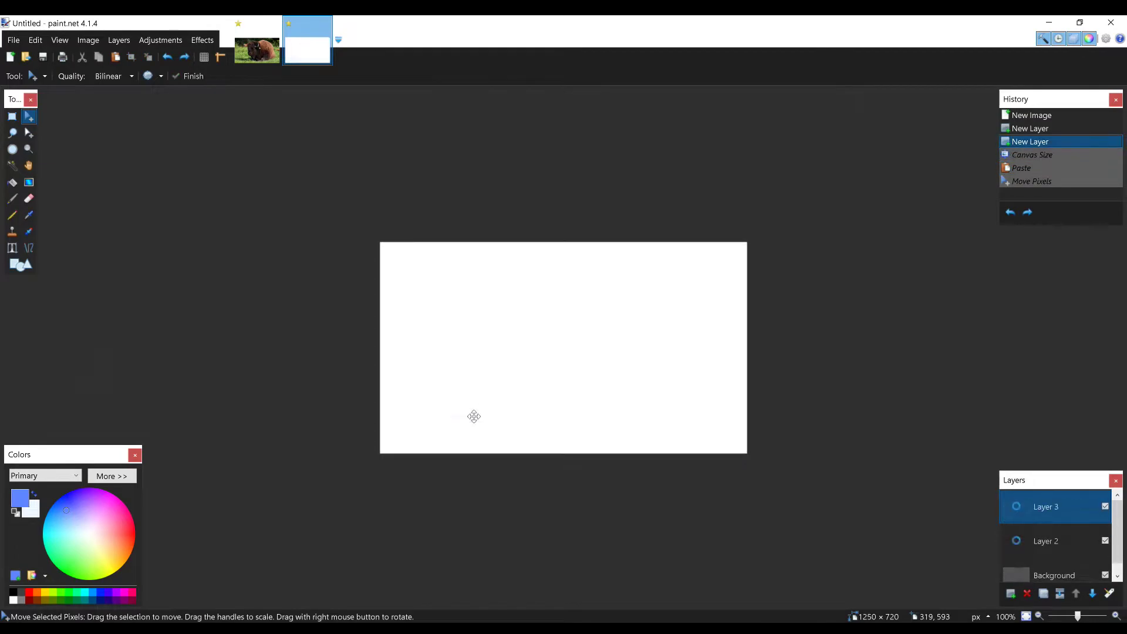
- Paste the bison again keeping canvas size, drag it, then undo back to blank white
click(34, 40)
click(72, 145)
click(516, 493)
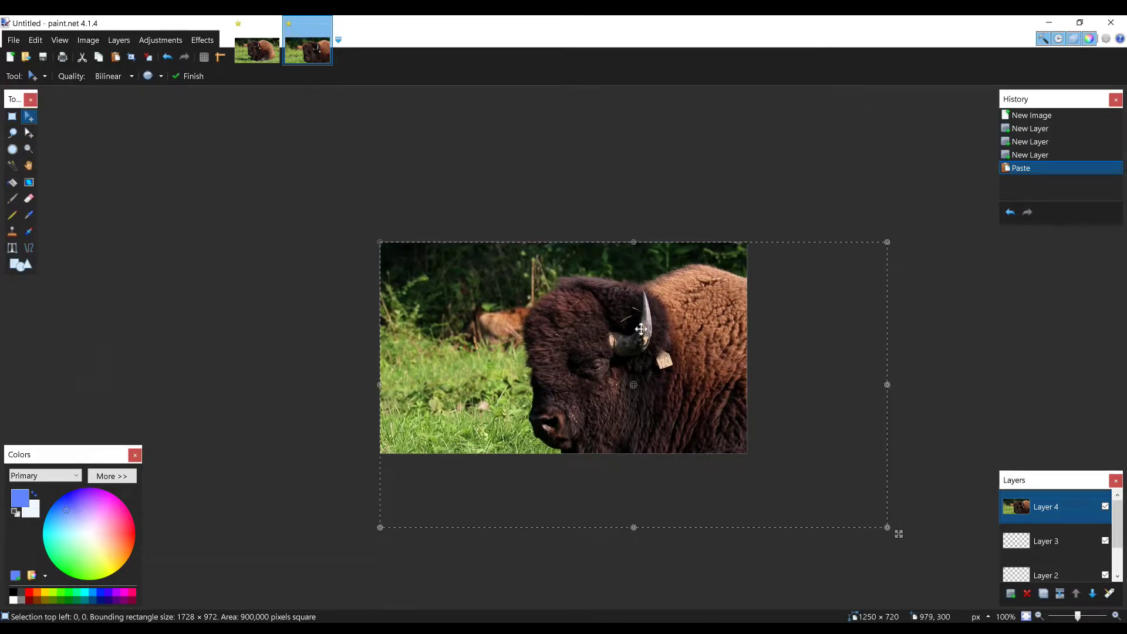
drag(563, 371, 572, 395)
key(ctrl+z)
key(ctrl+z)
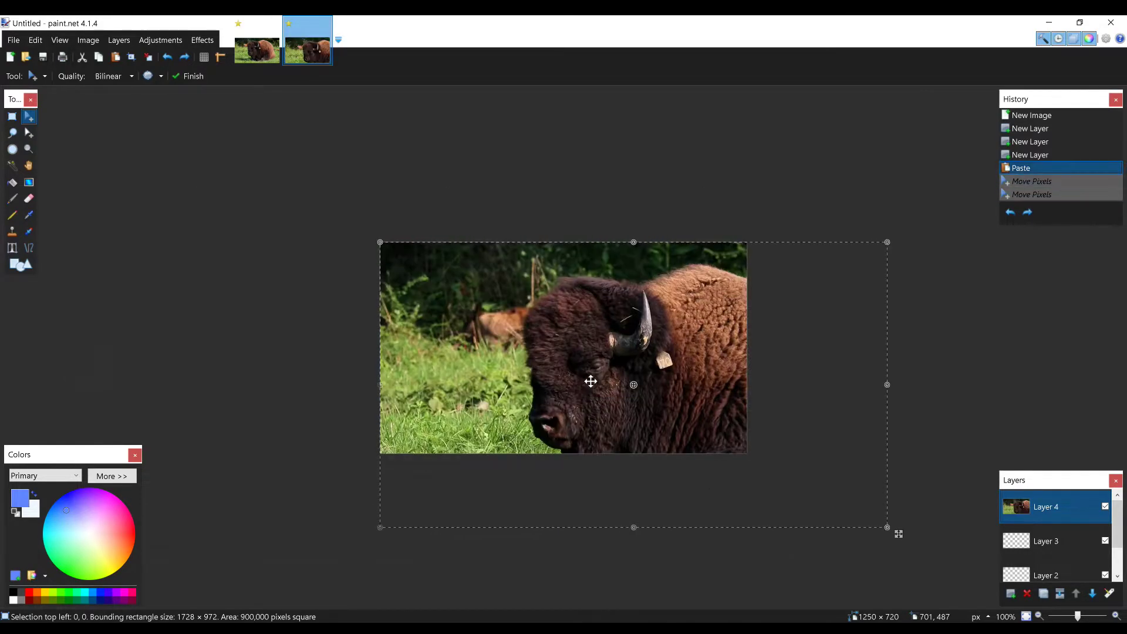
key(ctrl+z)
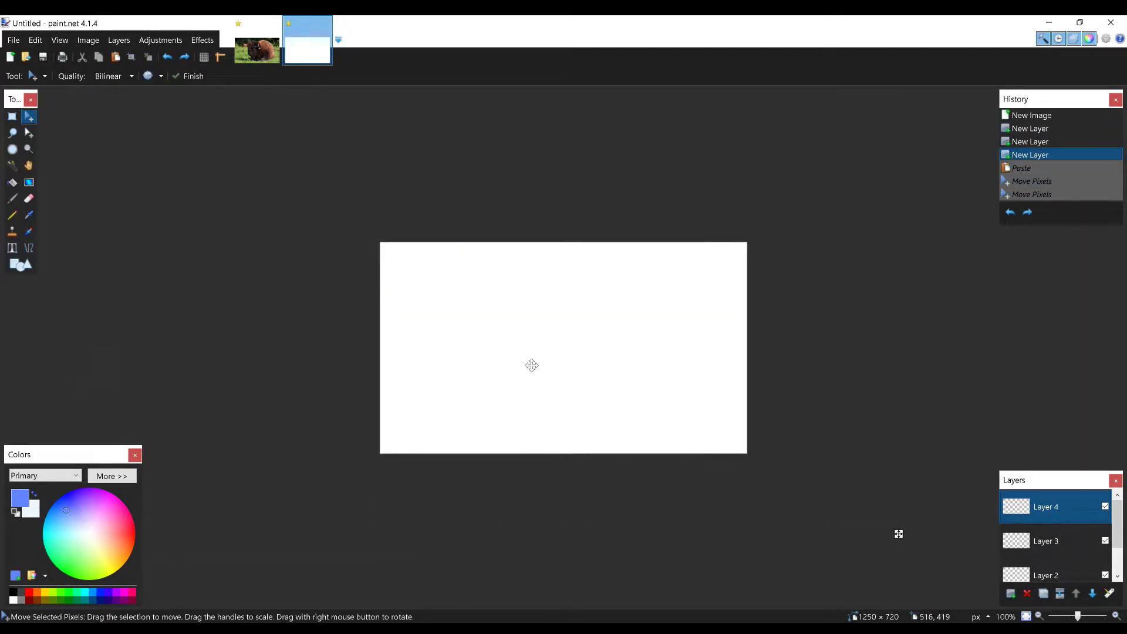
- Resize the original bison snapshot by percentage to 80%, making it 1382 × 778
click(265, 59)
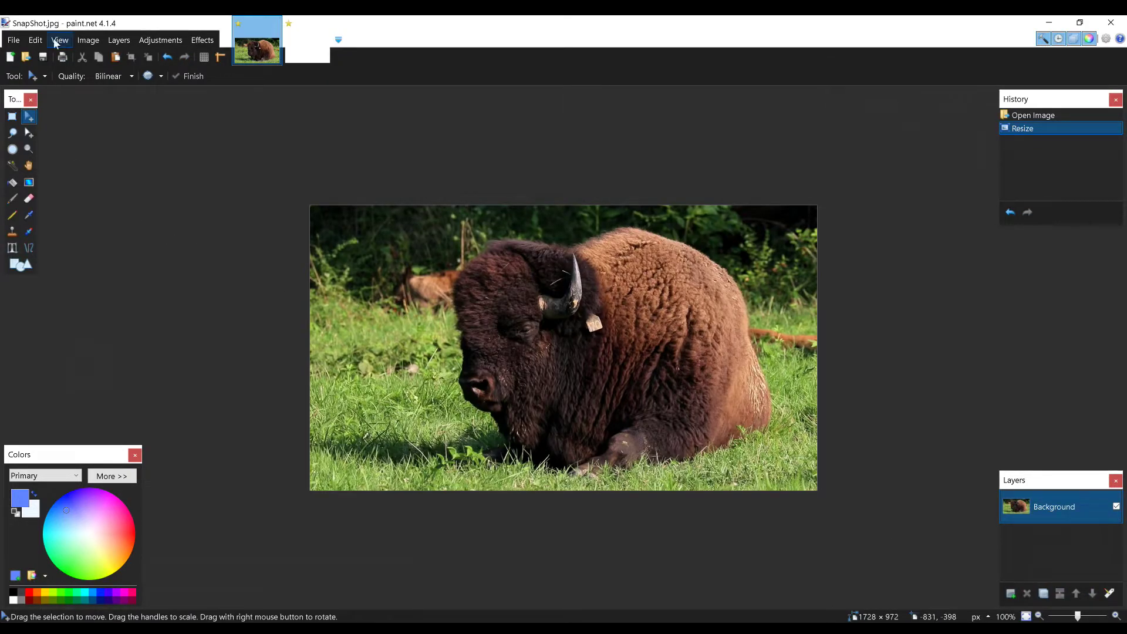
click(35, 39)
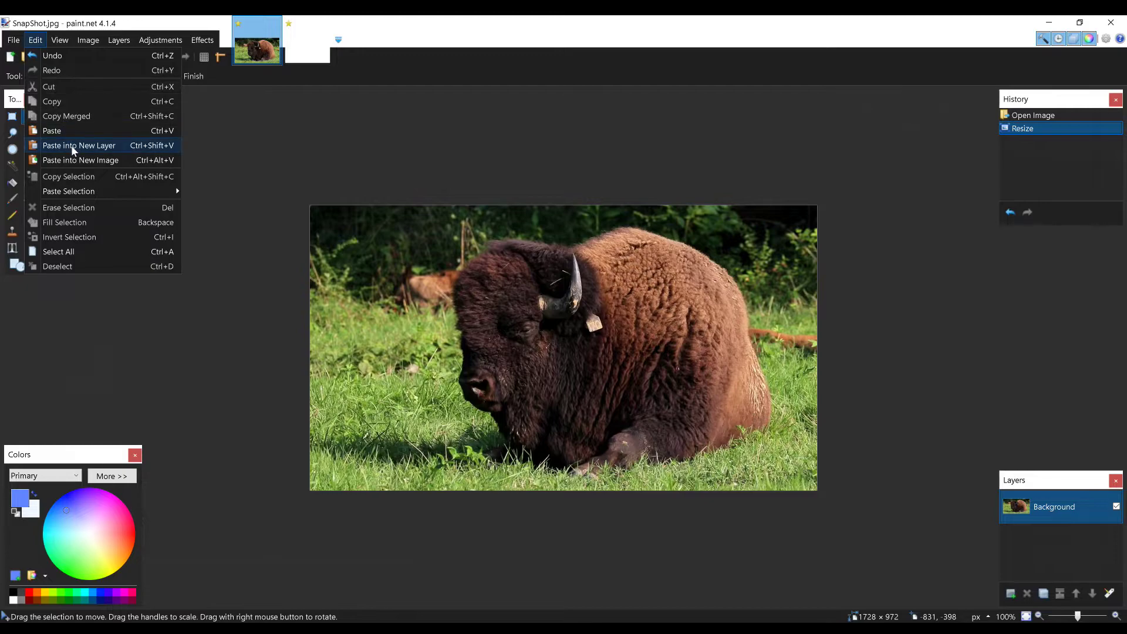
key(Escape)
click(82, 41)
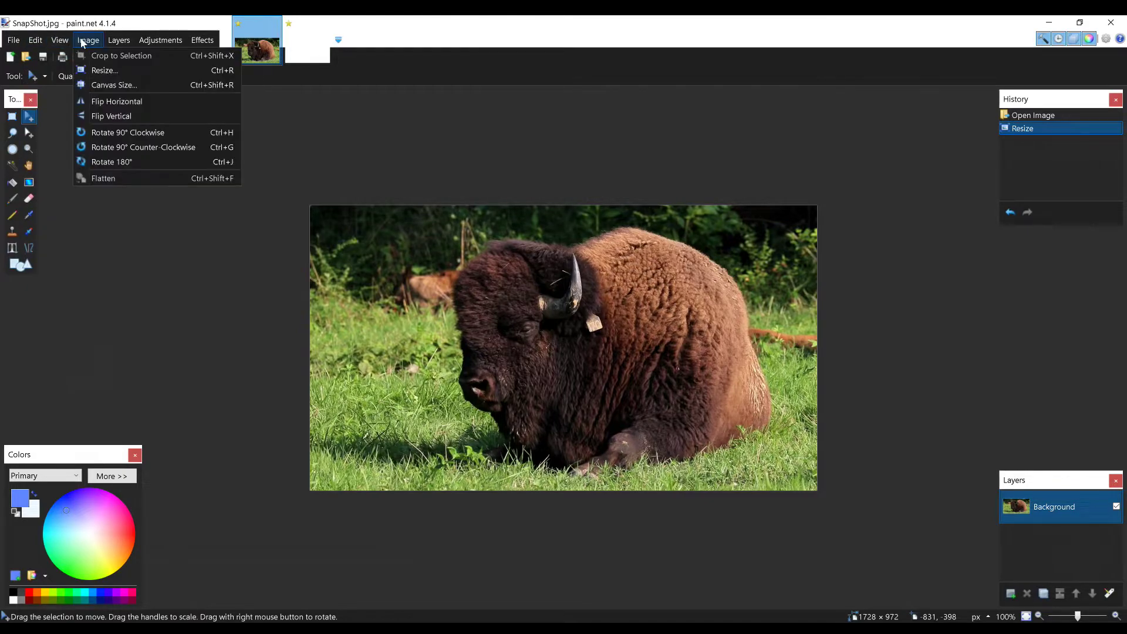
click(105, 73)
click(478, 250)
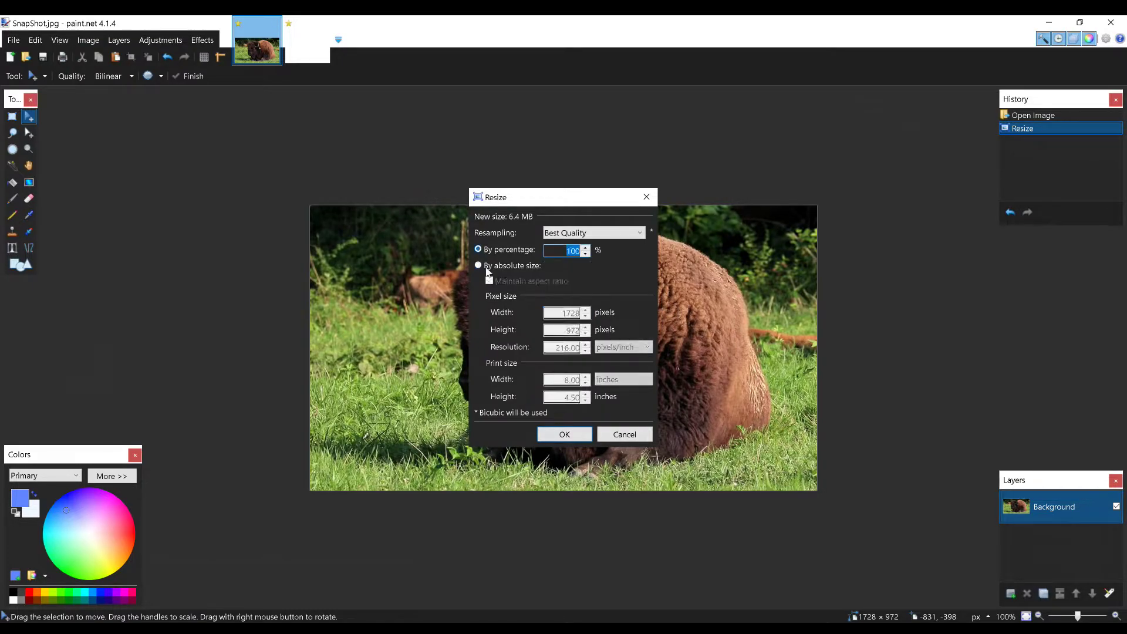
text(80)
click(565, 430)
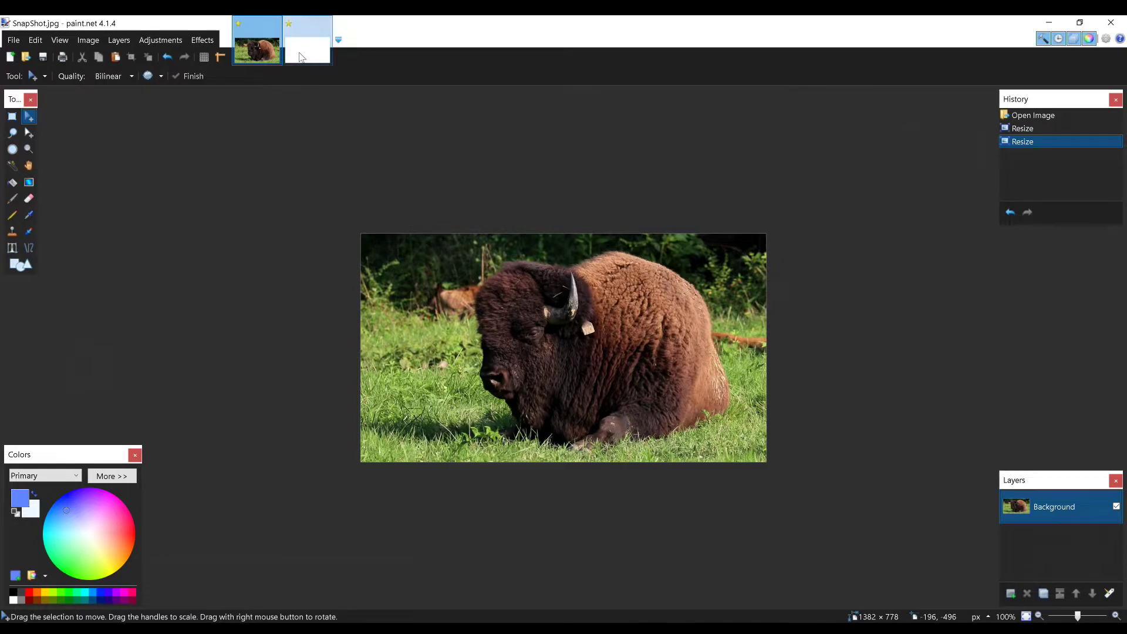
- Paste the 1382 × 778 bison into a new Untitled layer at 1250×720 and shift it to fill
click(295, 57)
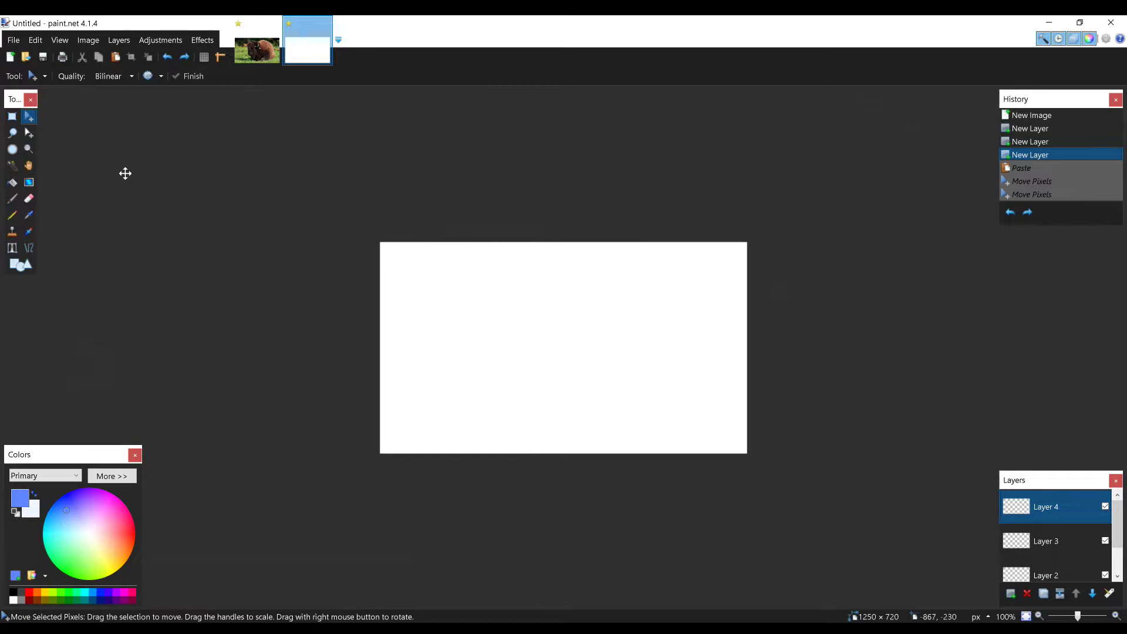
click(37, 44)
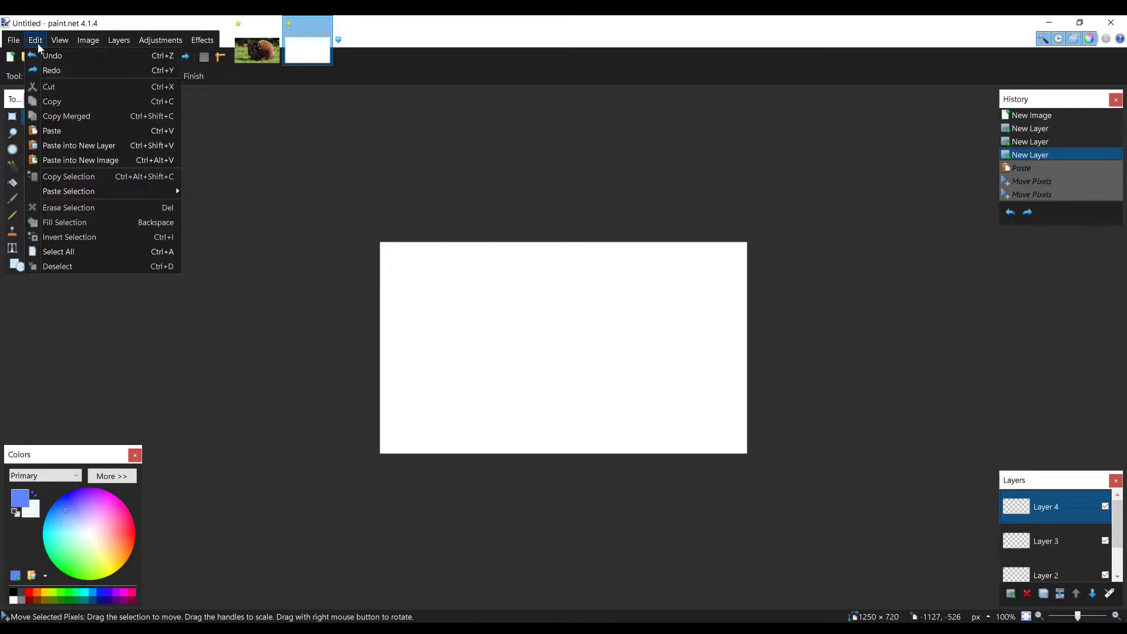
click(82, 145)
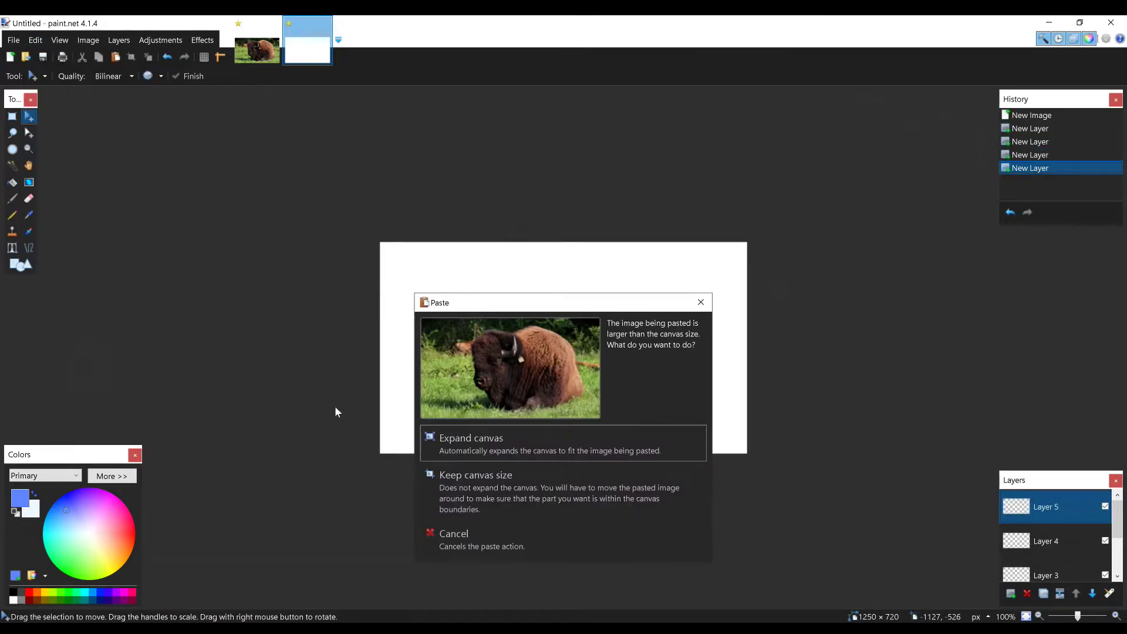
click(474, 495)
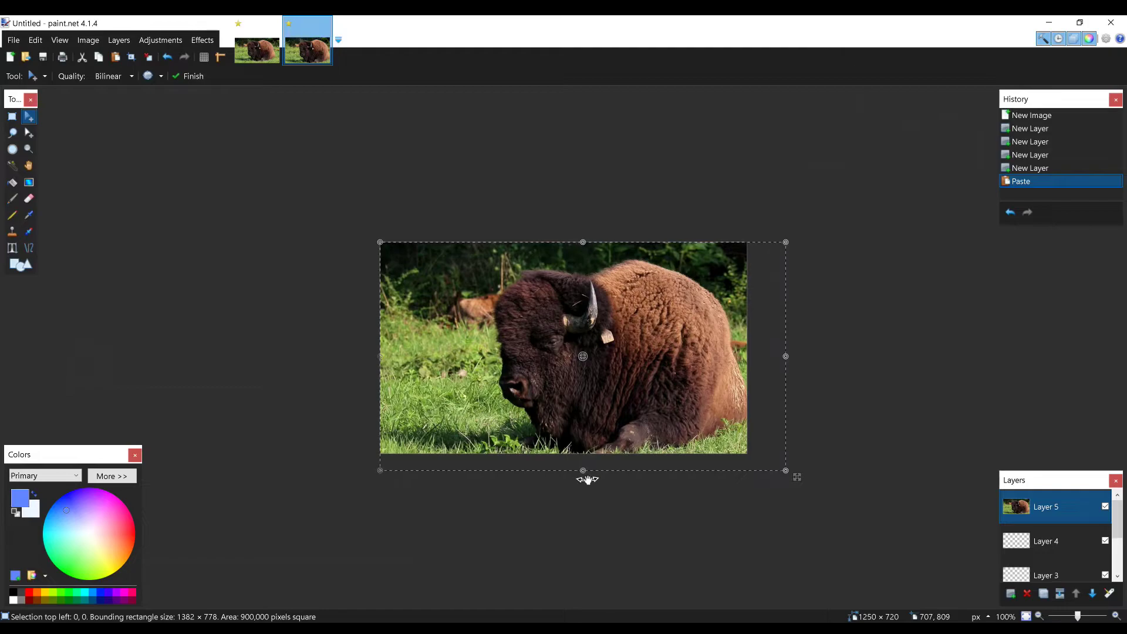
mouse_move(583, 403)
mouse_down()
mouse_move(545, 401)
mouse_move(607, 397)
mouse_move(580, 402)
mouse_up()
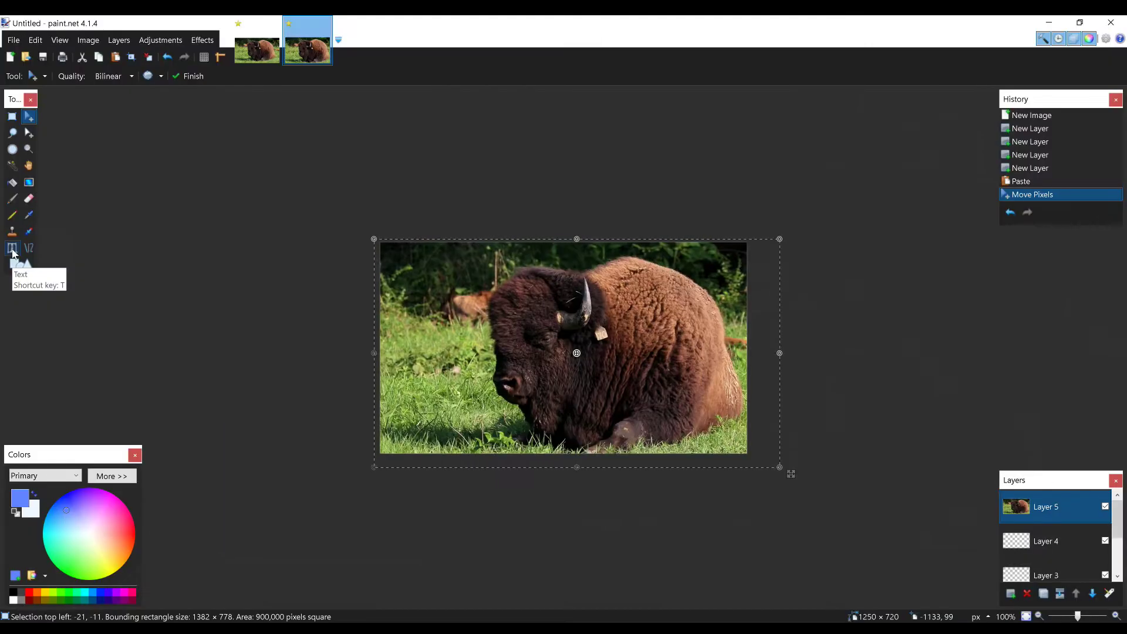
- Type the headline 'GREAT VIDEO' near the upper left of the bison photo
click(13, 251)
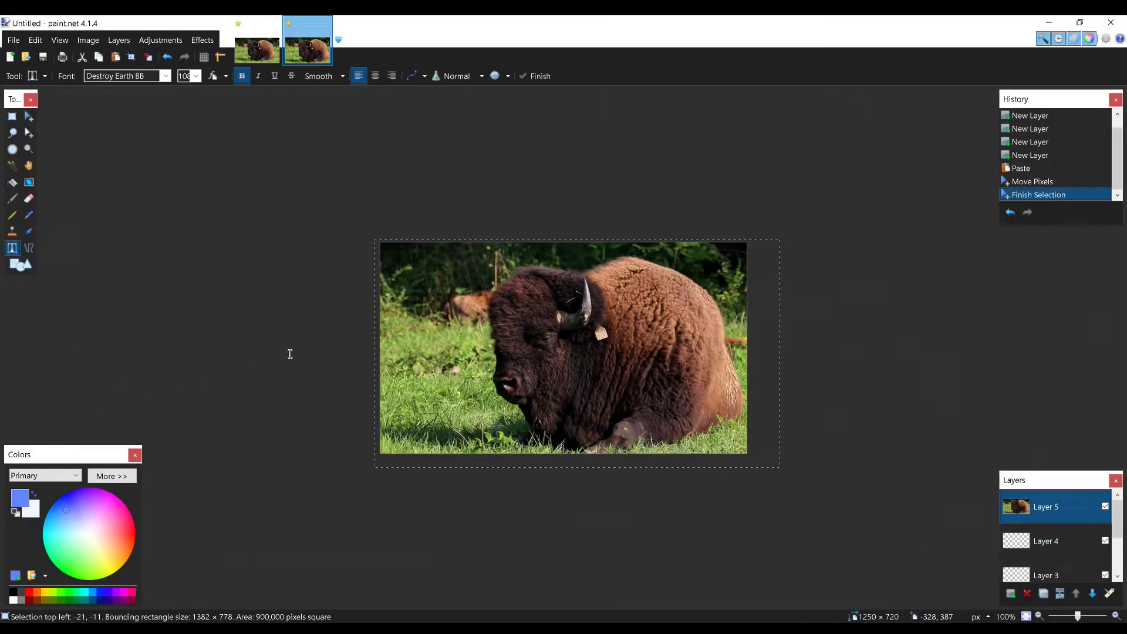
click(434, 348)
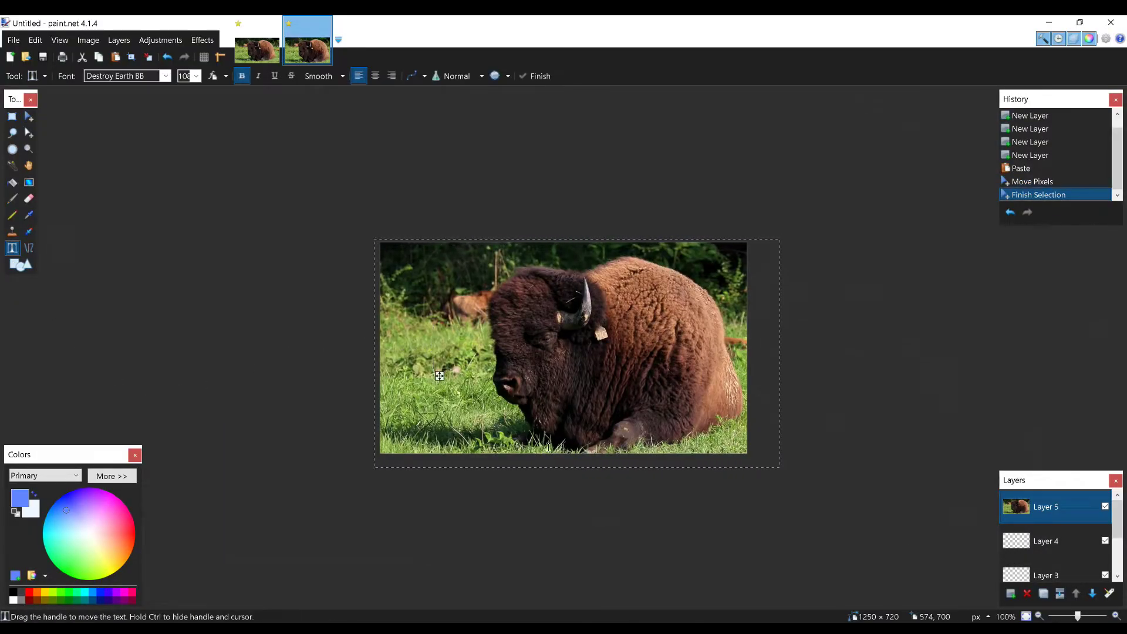
text(GREAT)
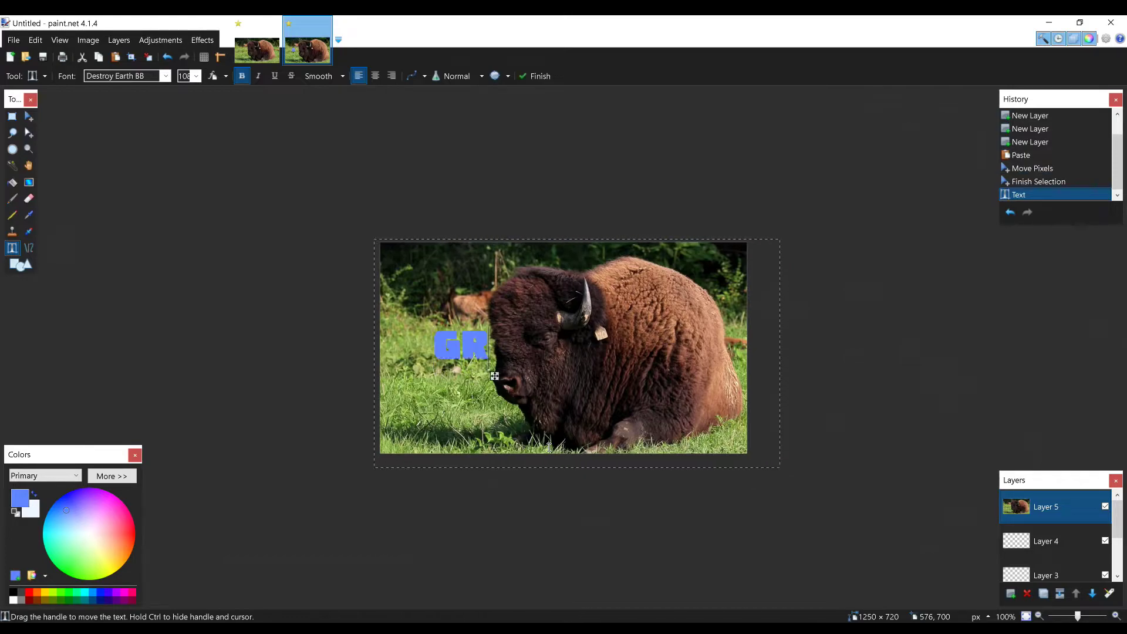
text( VIDEO)
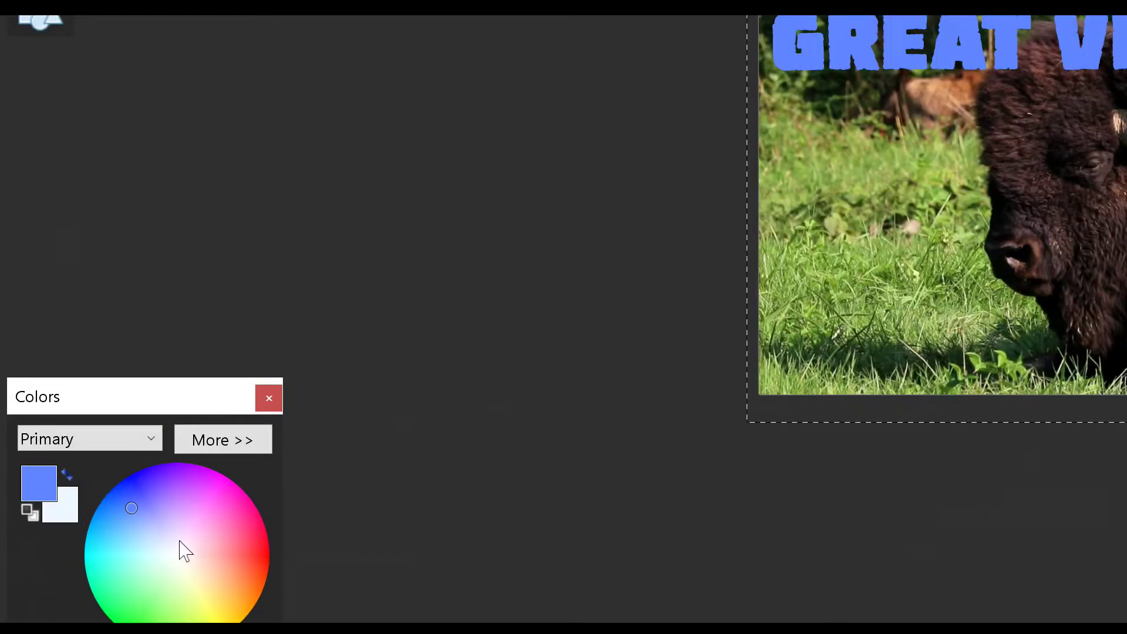
- Recolour the GREAT VIDEO headline through pink, red, yellow and lime green, ending on pale blue
click(112, 434)
click(125, 444)
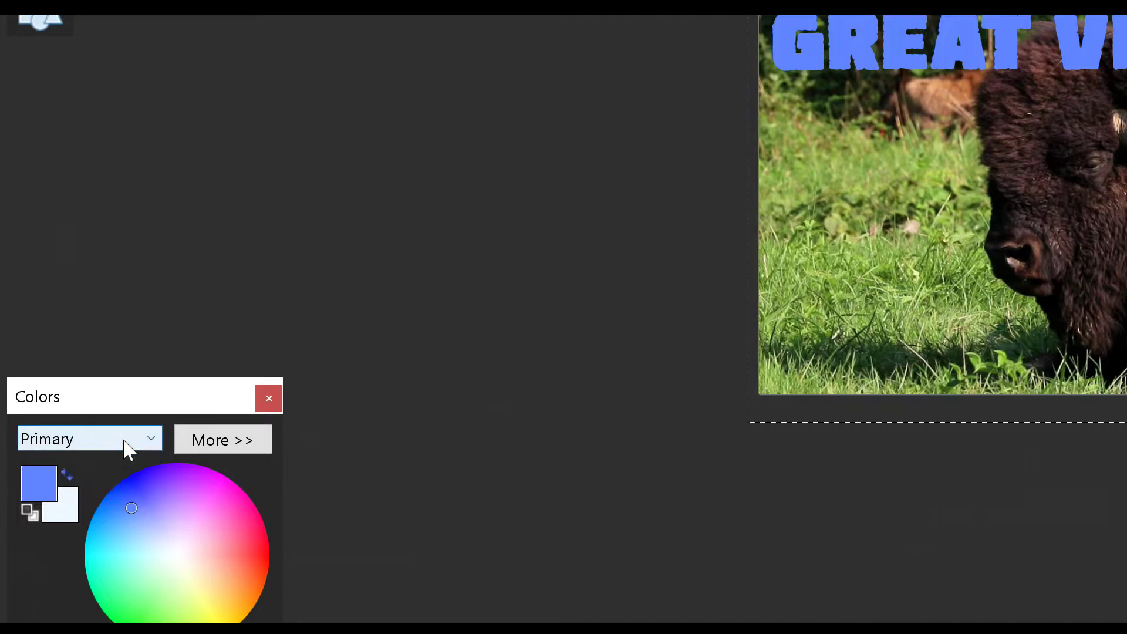
mouse_move(132, 509)
mouse_down()
mouse_move(128, 518)
mouse_move(186, 528)
mouse_move(222, 561)
mouse_move(252, 545)
mouse_up()
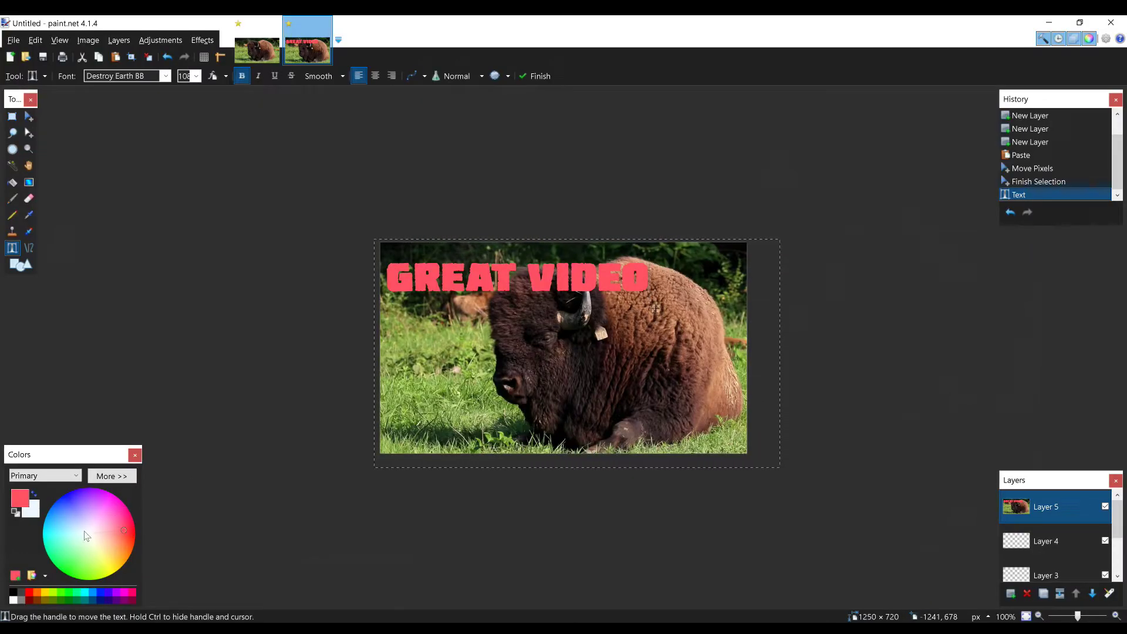
click(29, 594)
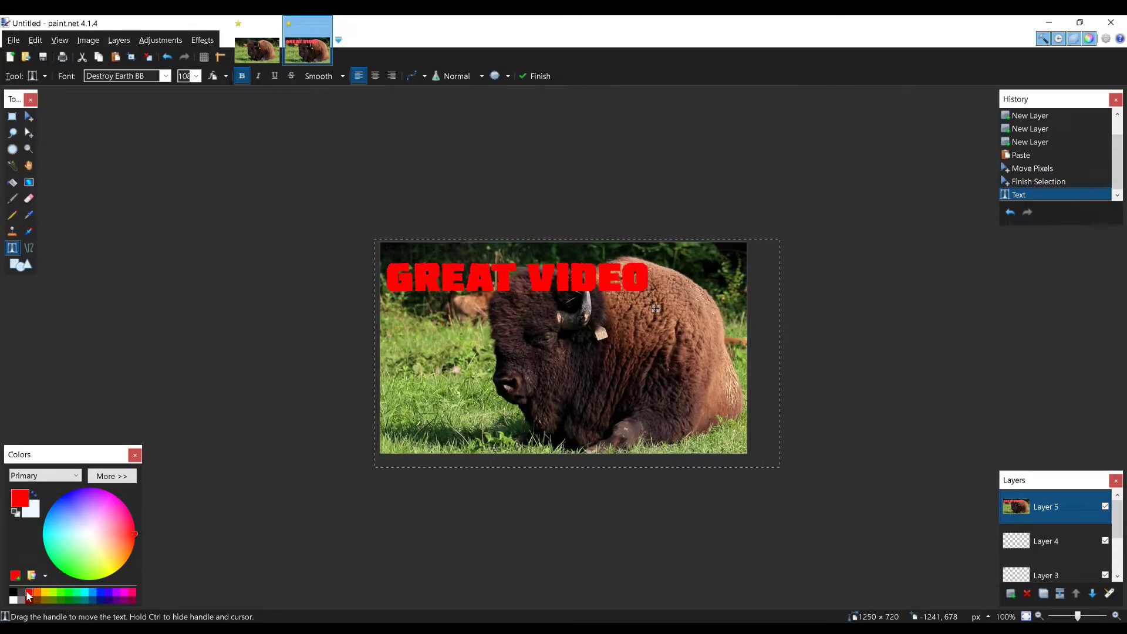
click(46, 594)
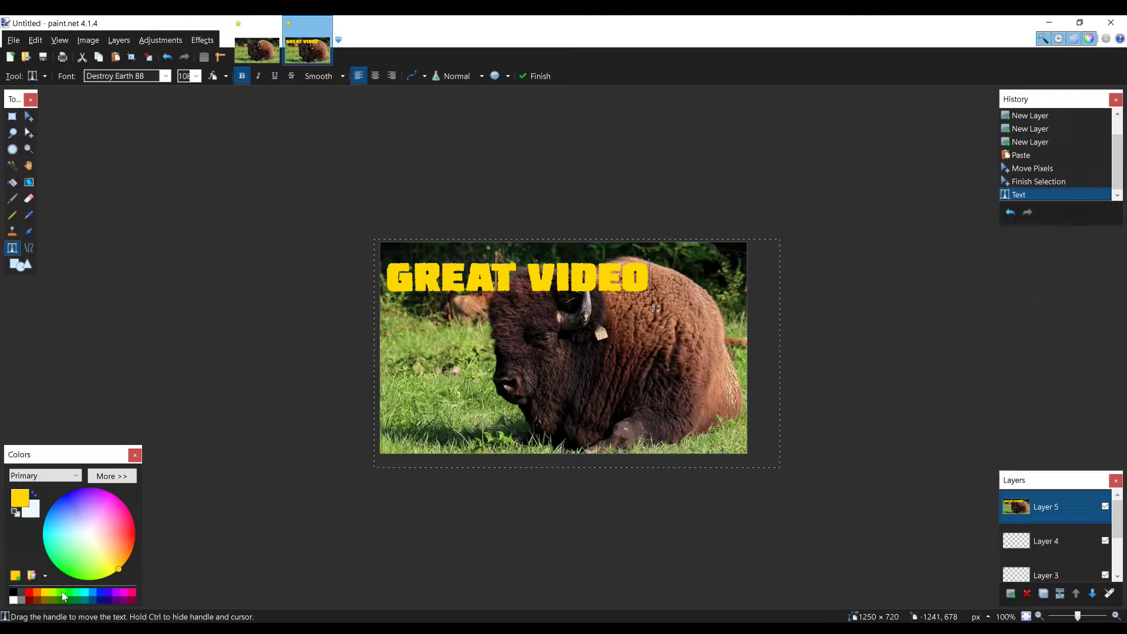
click(64, 594)
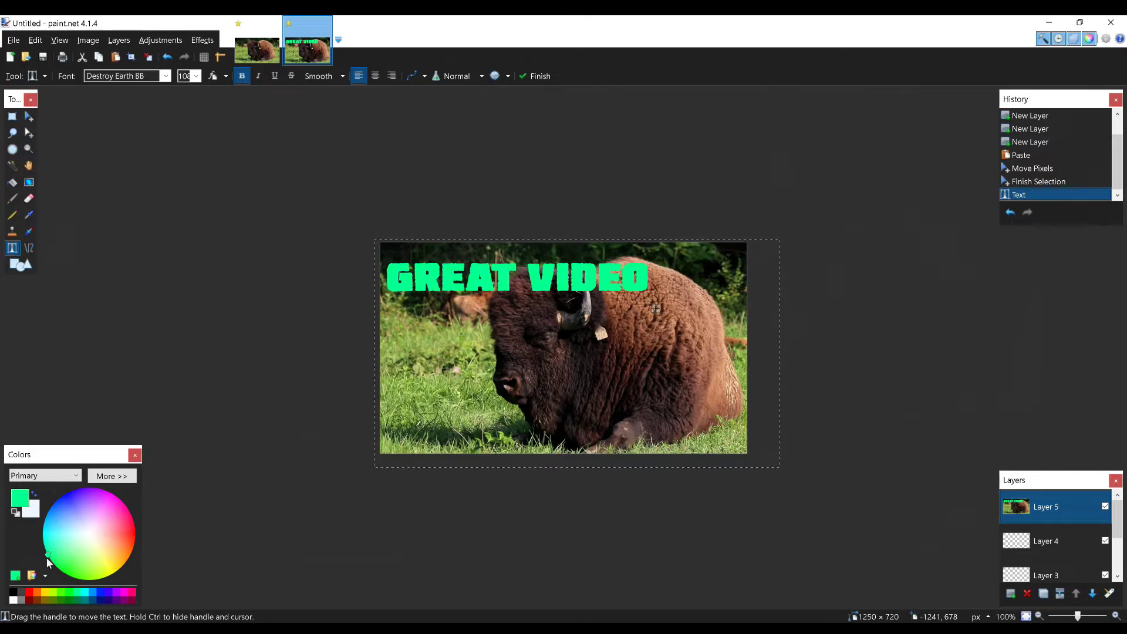
mouse_move(50, 562)
mouse_down()
mouse_move(79, 523)
mouse_move(121, 535)
mouse_move(128, 566)
mouse_move(108, 565)
mouse_up()
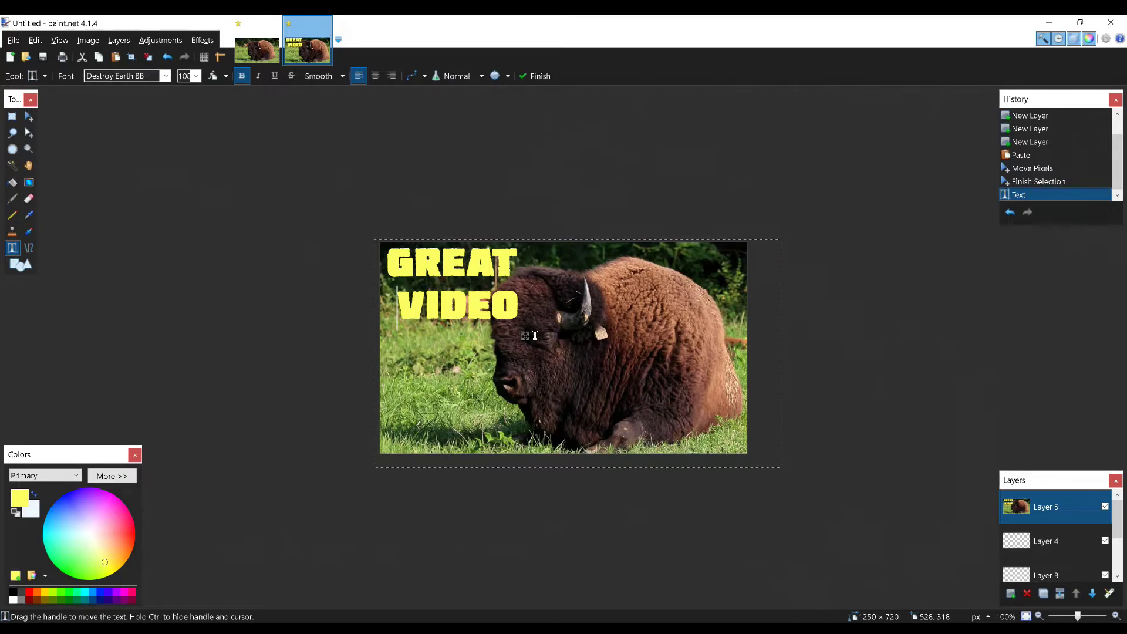
- Undo back to a blank canvas, then draw a pale striped ellipse left of centre
key(ctrl+z)
key(ctrl+z)
key(ctrl+z)
key(ctrl+z)
key(ctrl+z)
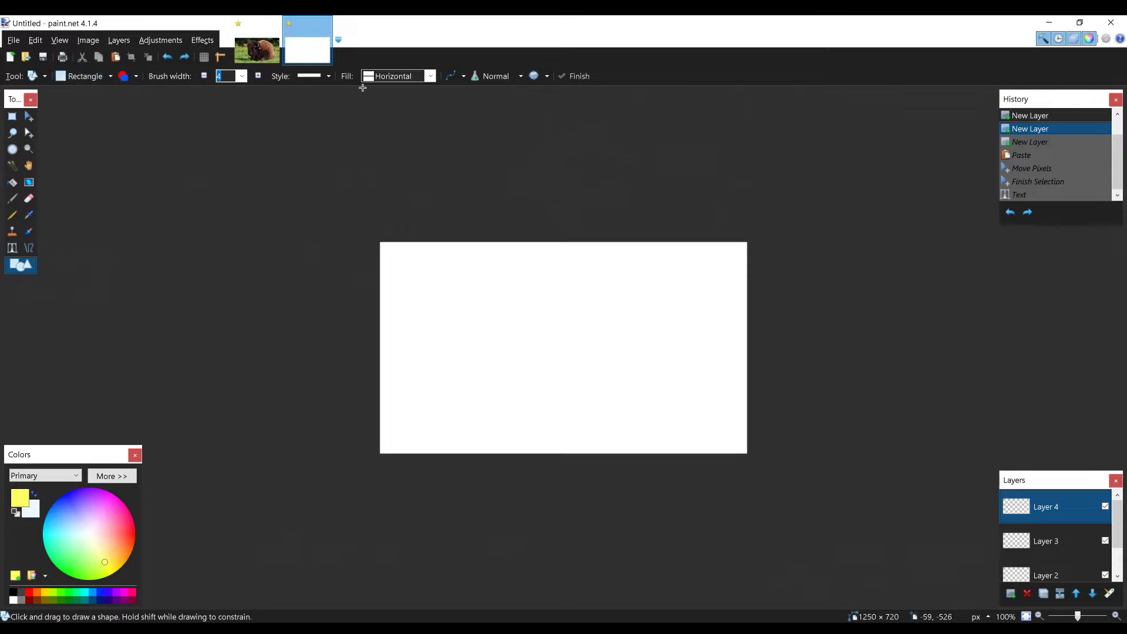
click(102, 80)
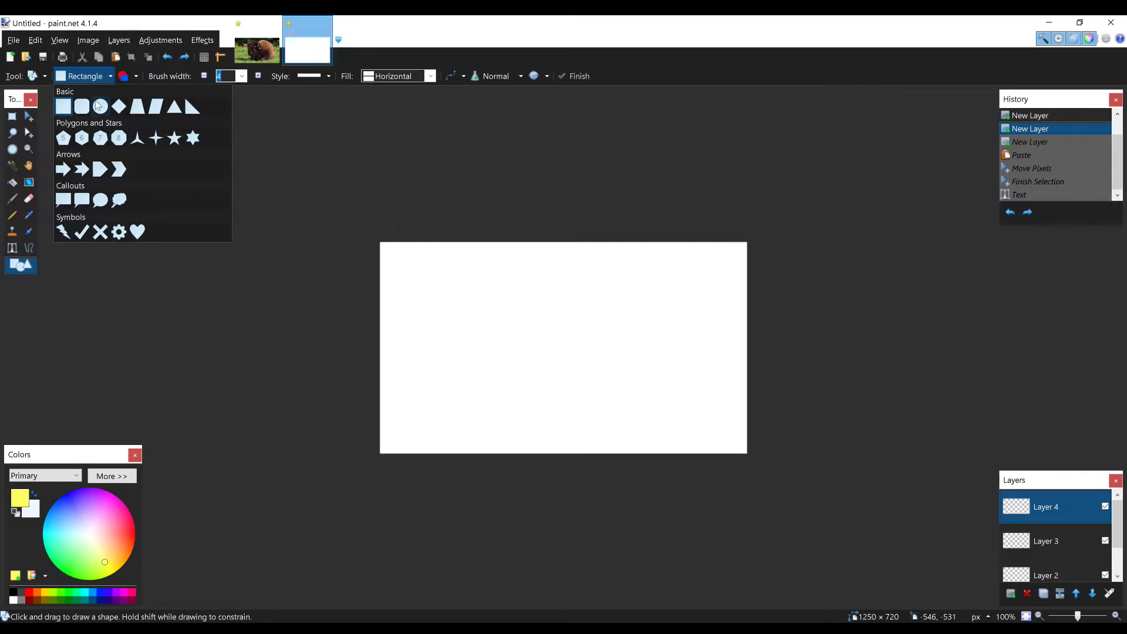
click(100, 106)
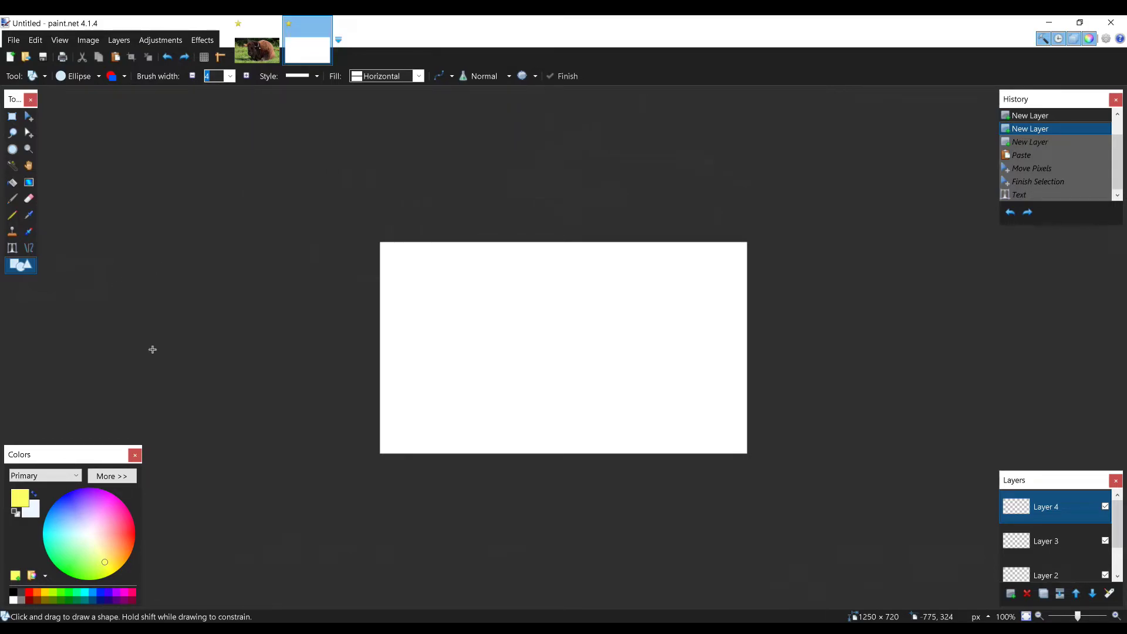
mouse_move(448, 303)
mouse_down()
mouse_move(495, 350)
mouse_move(530, 355)
mouse_move(495, 375)
mouse_move(514, 376)
mouse_up()
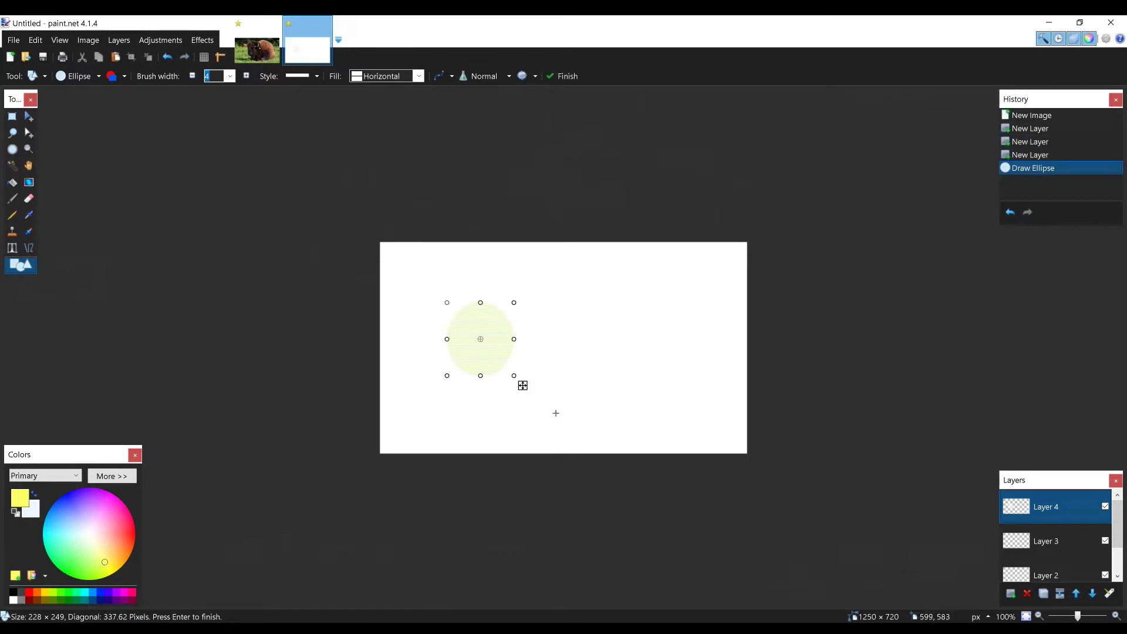
- Set both the primary and secondary colours to pink so the ellipse turns pink
click(32, 509)
mouse_move(80, 543)
mouse_down()
mouse_move(126, 531)
mouse_move(91, 554)
mouse_move(82, 507)
mouse_move(125, 538)
mouse_move(101, 539)
mouse_move(114, 538)
mouse_move(109, 526)
mouse_up()
click(19, 498)
click(73, 526)
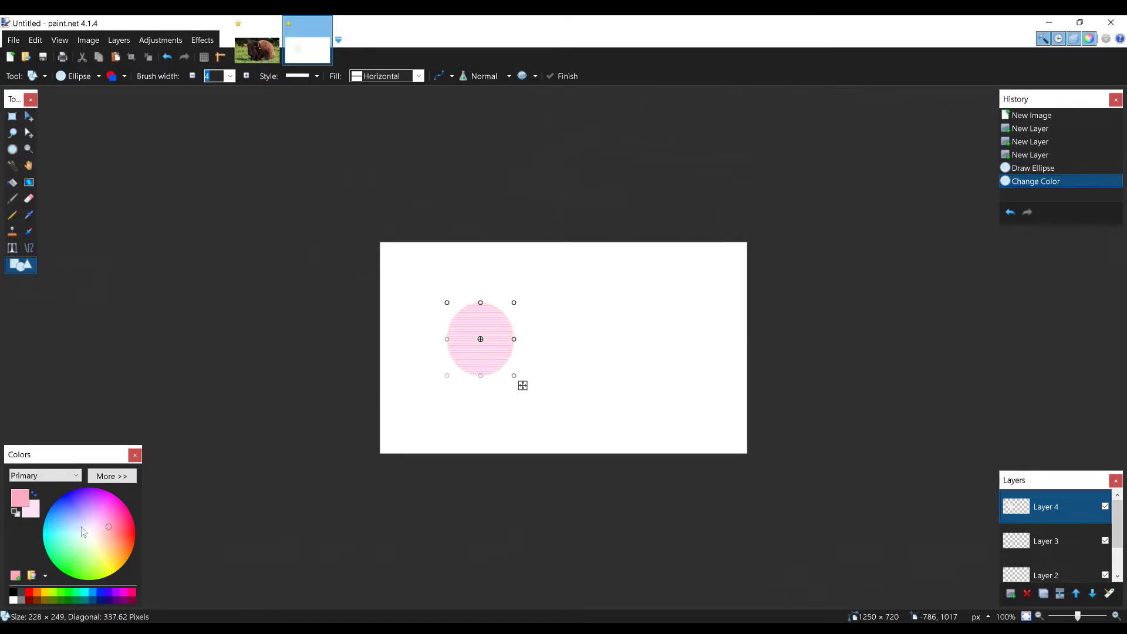
click(32, 511)
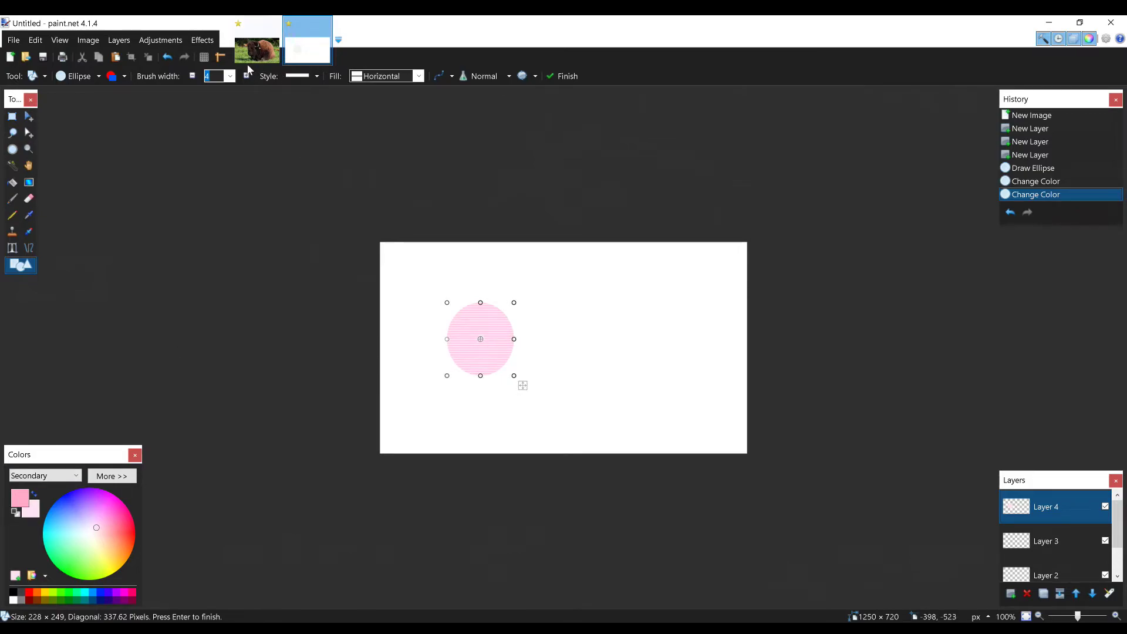
- Review the line style, fill pattern and draw-mode options, keeping the horizontal stripe fill
click(316, 77)
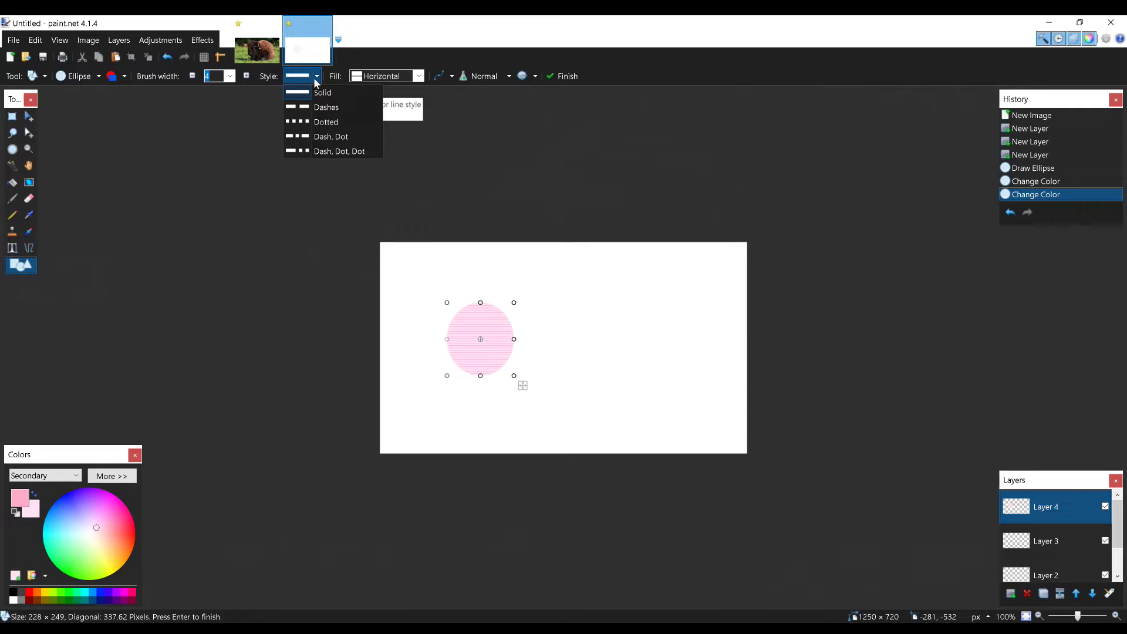
click(395, 80)
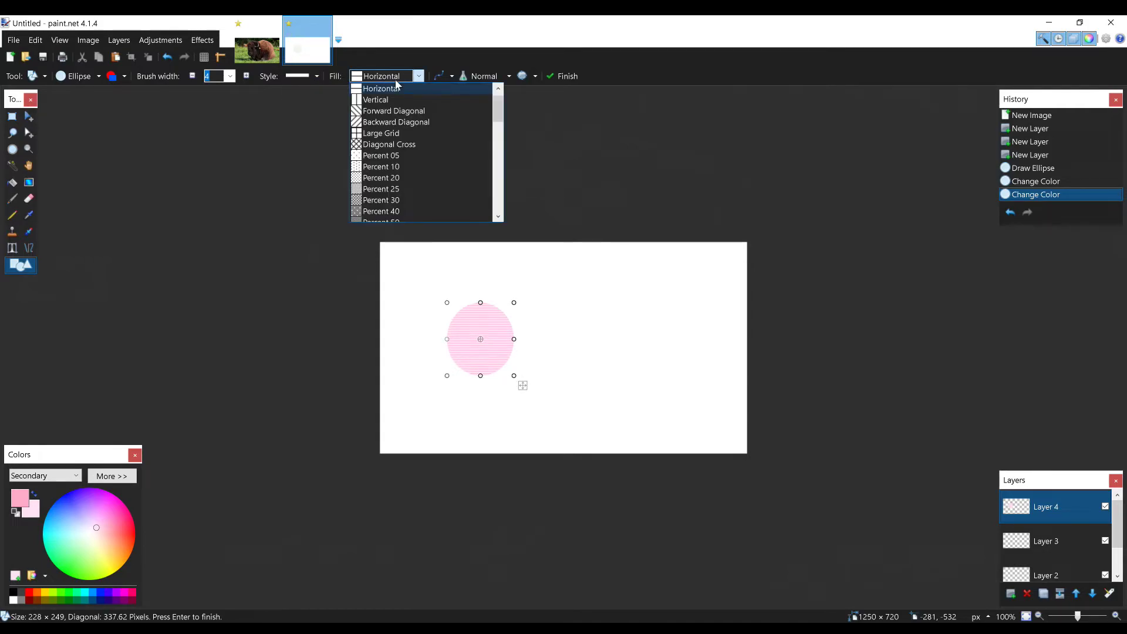
scroll(406, 113, down, 9)
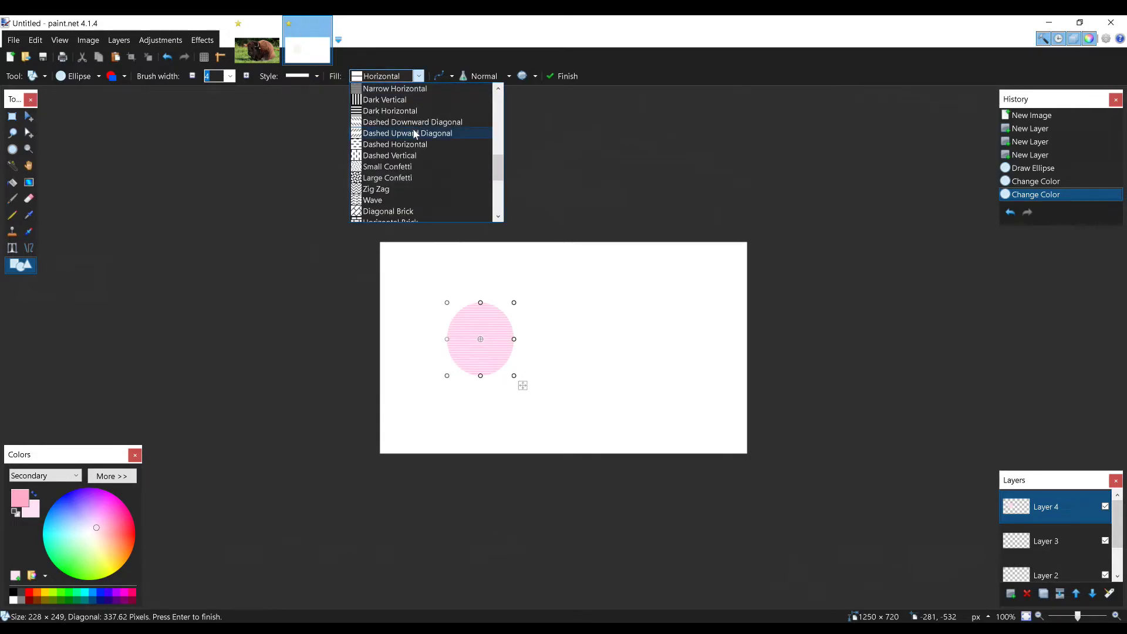
scroll(413, 130, up, 5)
scroll(413, 134, up, 5)
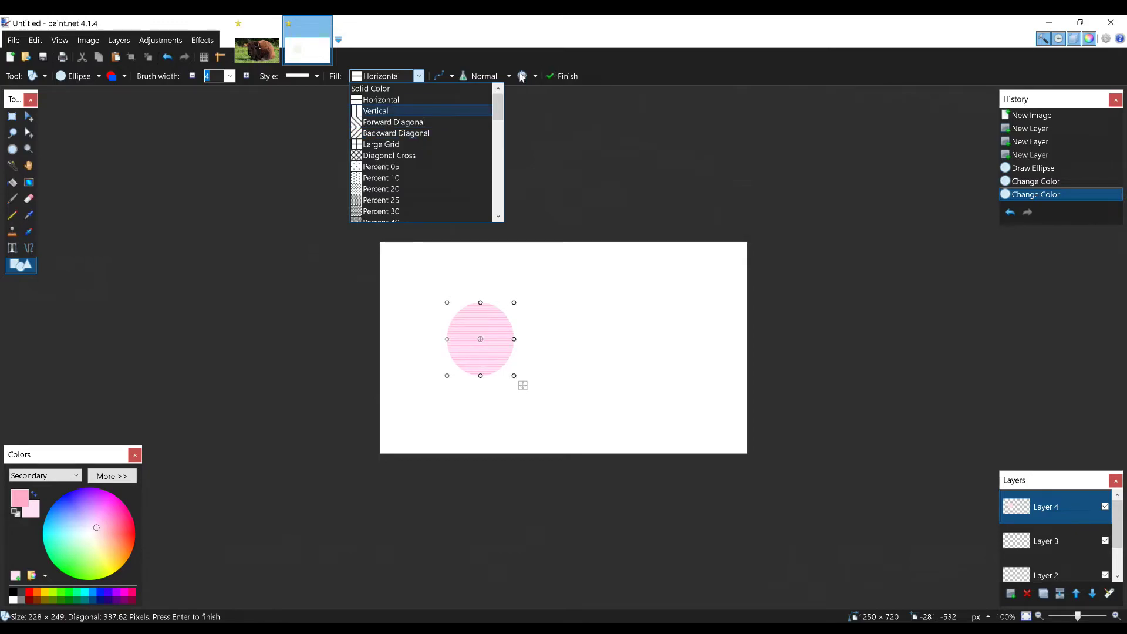
click(196, 194)
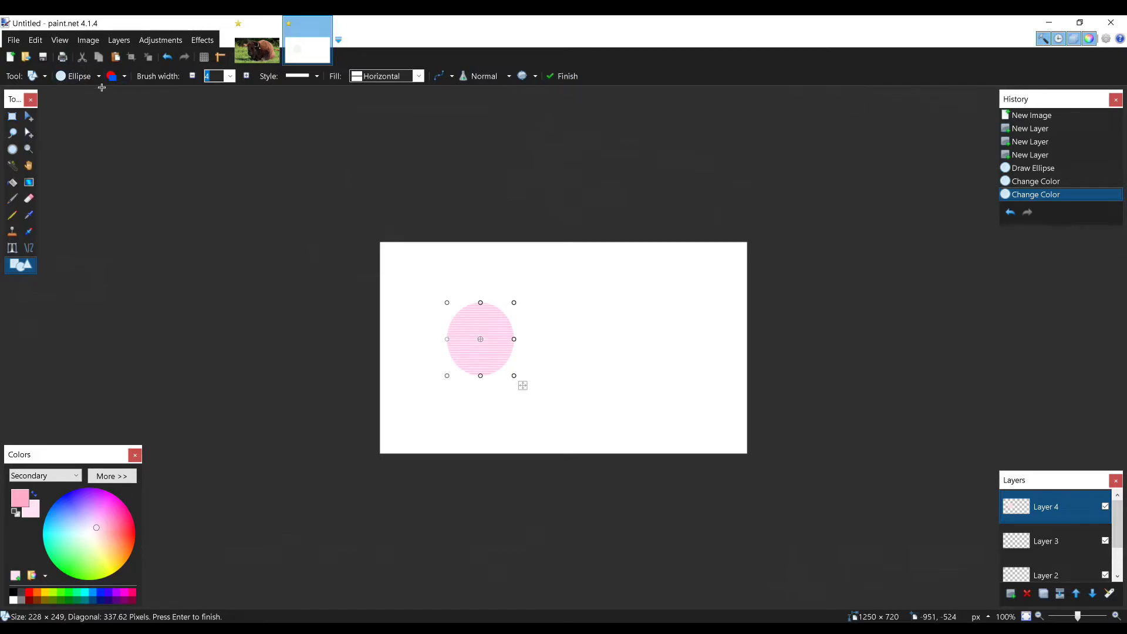
click(122, 77)
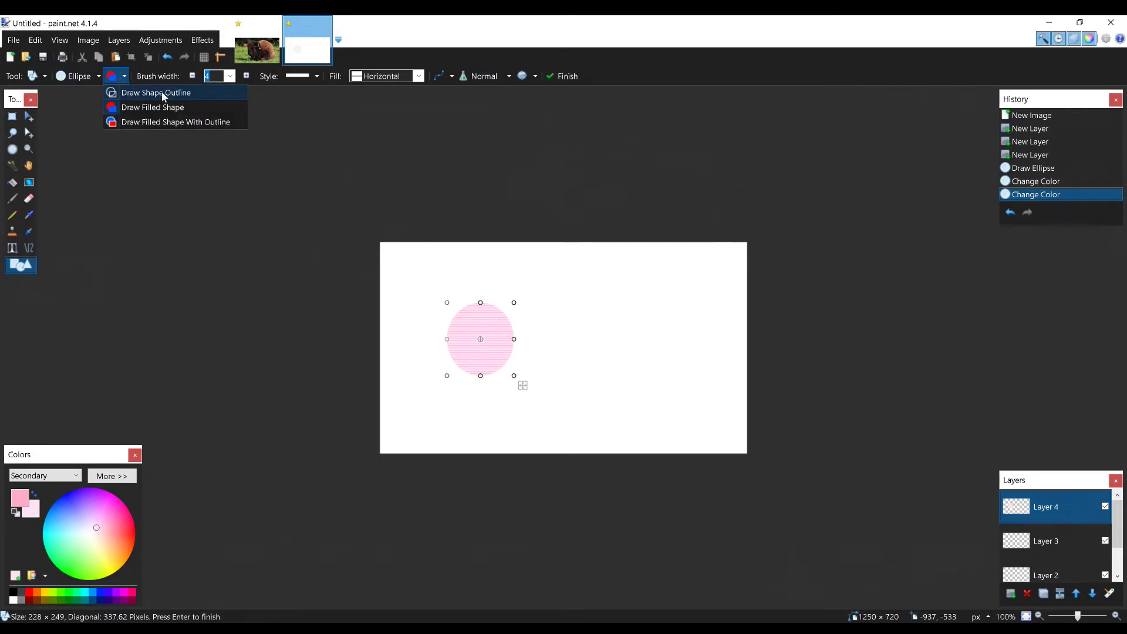
click(79, 76)
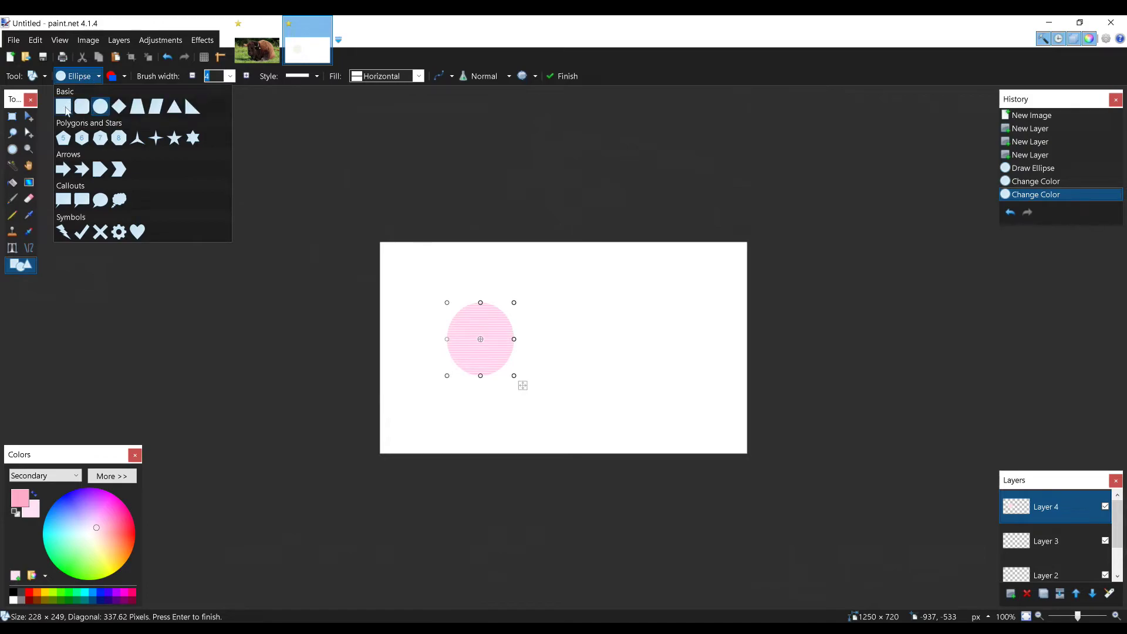
- Switch the shape to Rectangle and draw pink striped bars along the bottom, top, left and right edges
click(63, 108)
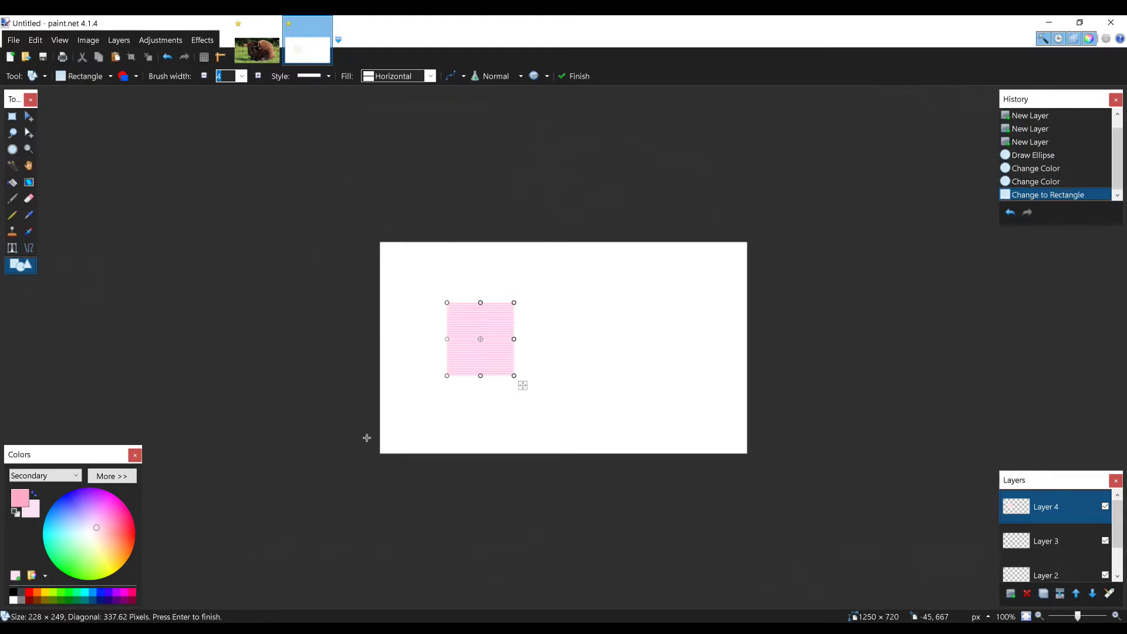
drag(369, 437, 795, 461)
mouse_move(366, 238)
mouse_down()
mouse_move(523, 262)
mouse_move(755, 264)
mouse_move(725, 408)
mouse_move(721, 246)
mouse_up()
drag(393, 461, 374, 233)
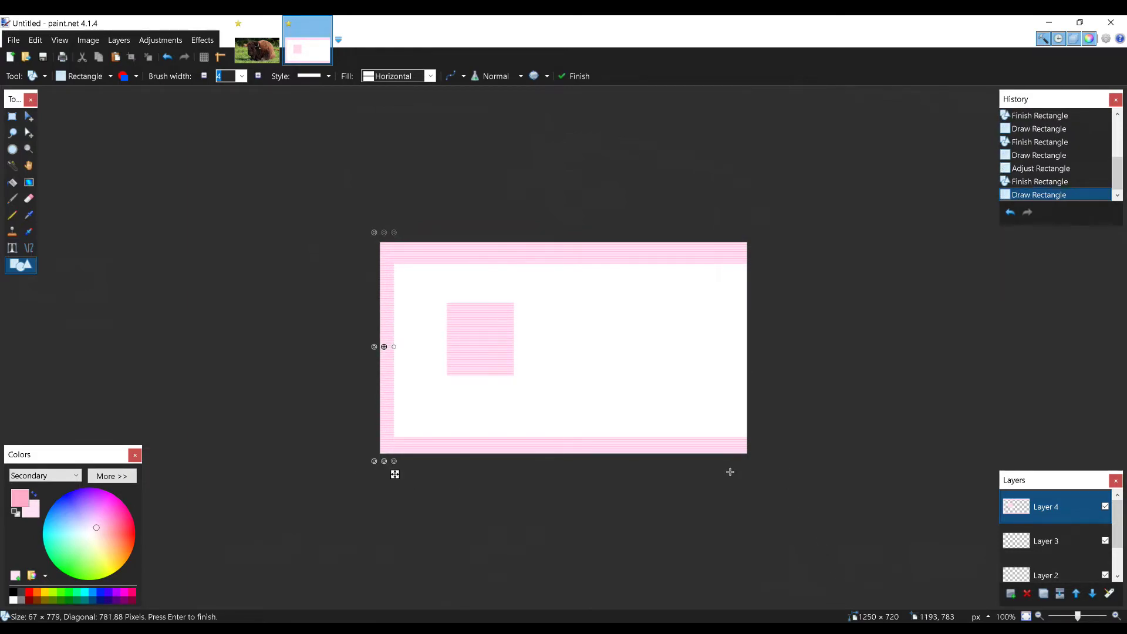
mouse_move(730, 472)
mouse_down()
mouse_move(732, 216)
mouse_move(778, 206)
mouse_up()
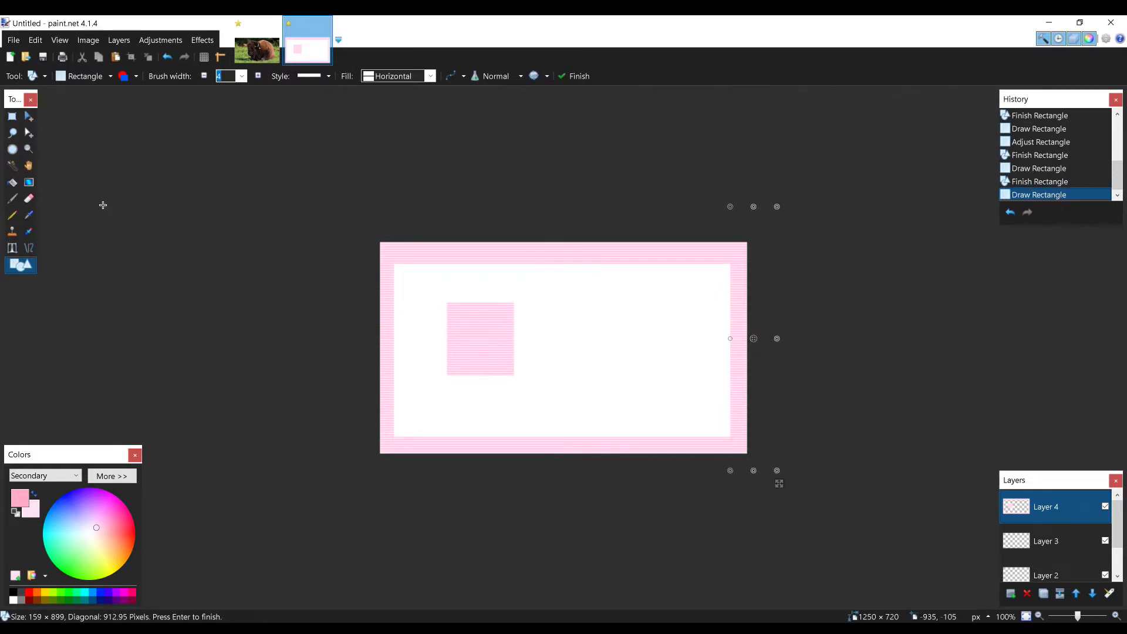
click(79, 42)
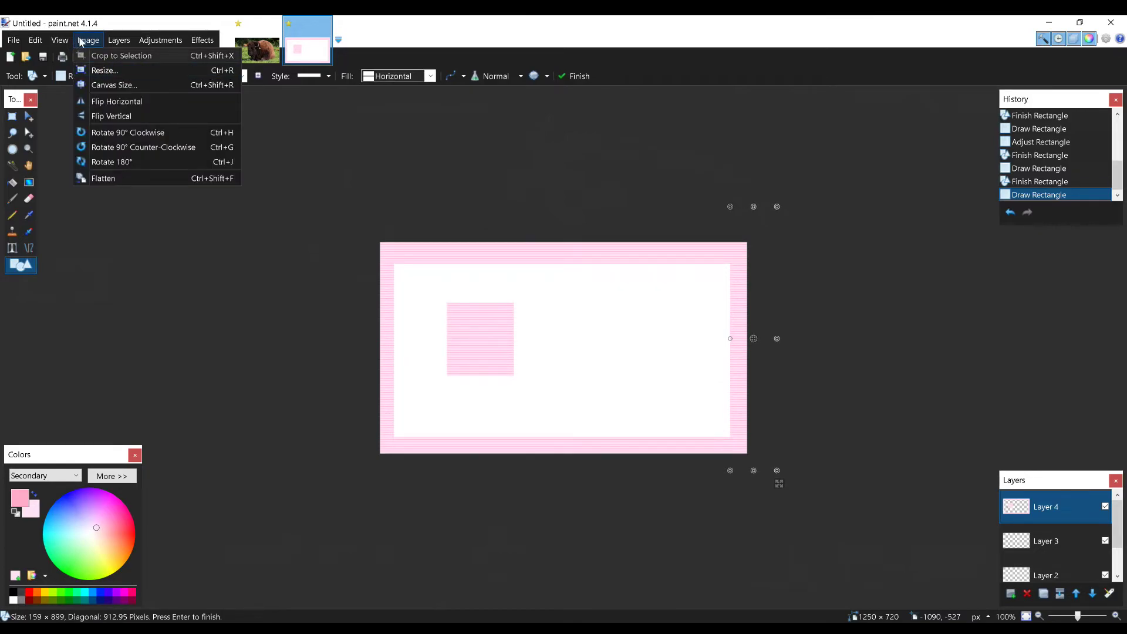
- Paste the bison photo into a new layer, keeping the canvas size
mouse_move(35, 41)
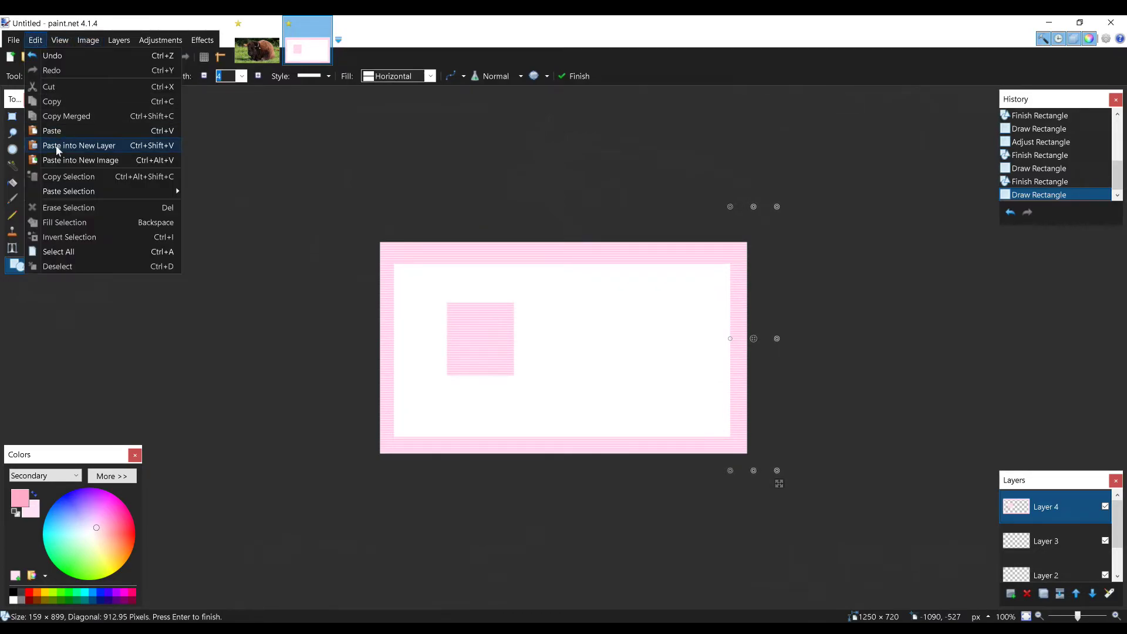
click(87, 148)
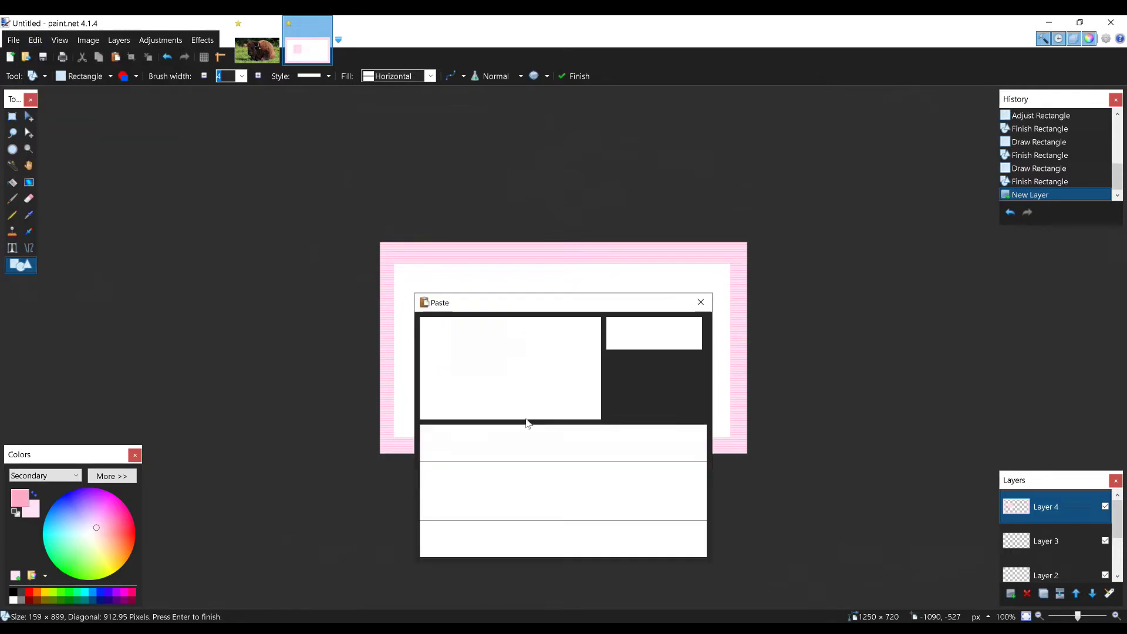
click(496, 484)
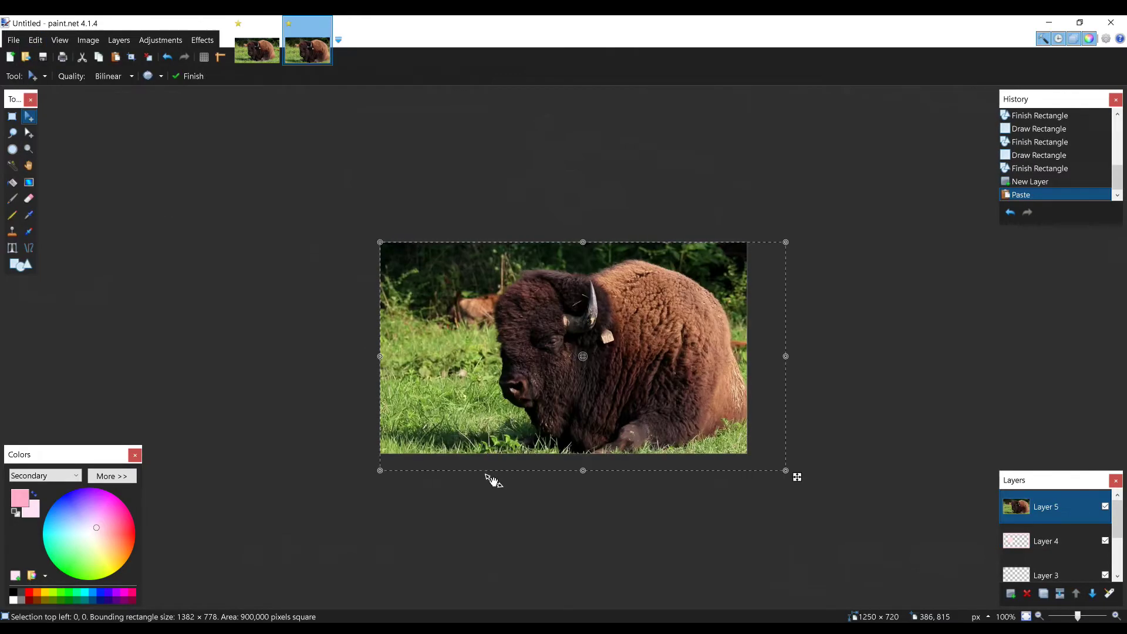
- Move and resize the bison photo to 1148 × 601 so it fits inside the pink frame
drag(470, 334, 409, 281)
drag(541, 346, 525, 328)
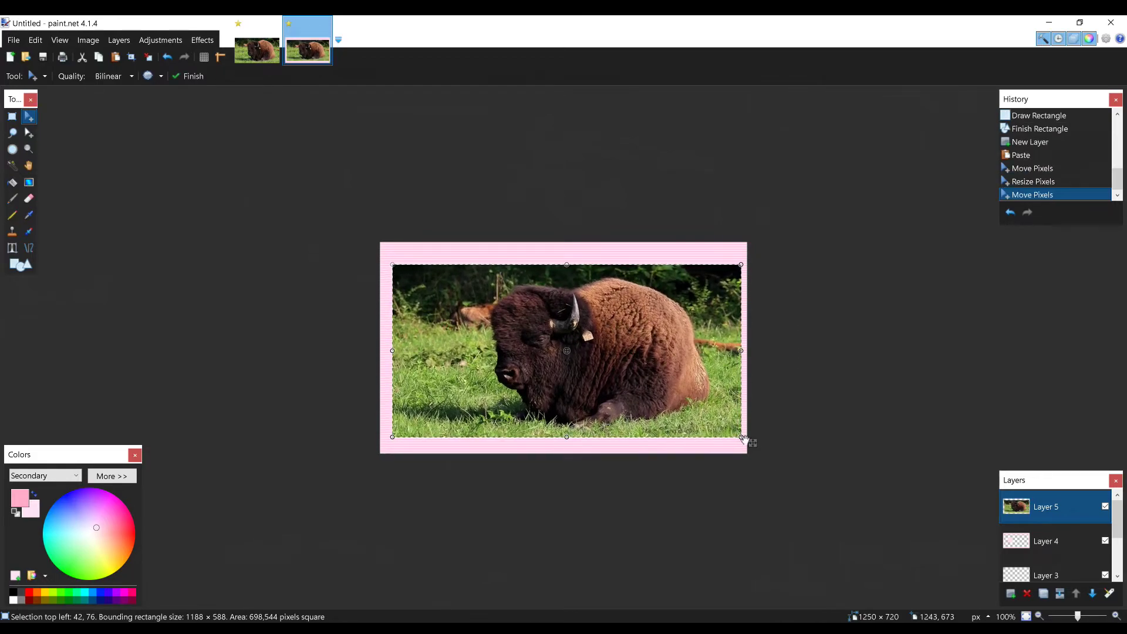
mouse_move(741, 437)
mouse_down()
mouse_move(717, 422)
mouse_move(730, 440)
mouse_up()
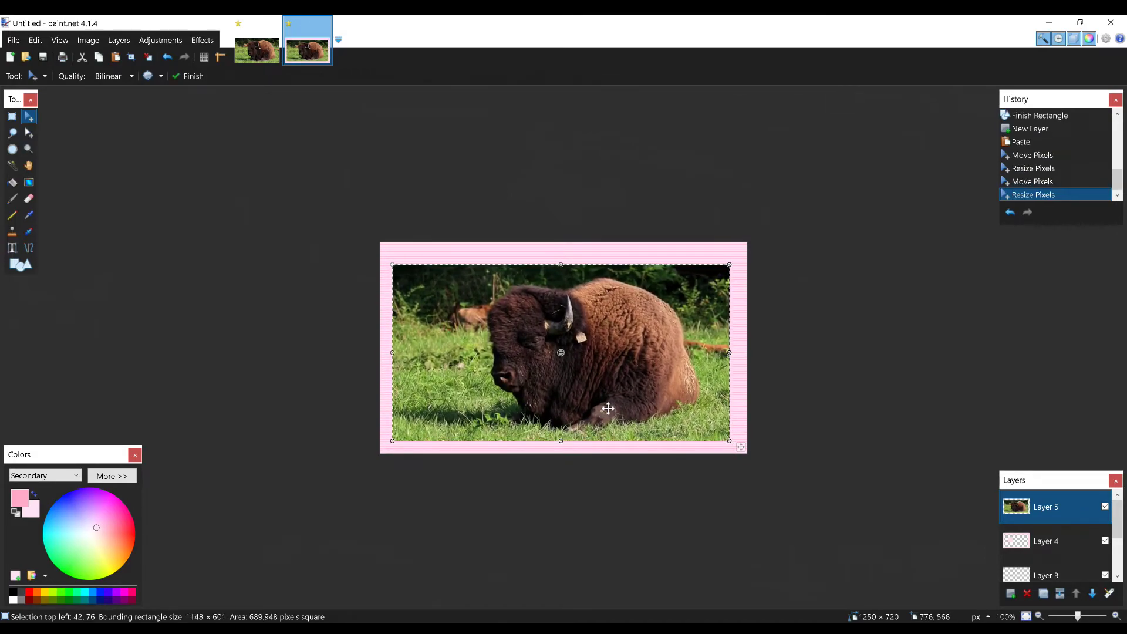
- Add the text 'GREAT VIDEO' on the photo and move it to the photo's lower right
click(12, 247)
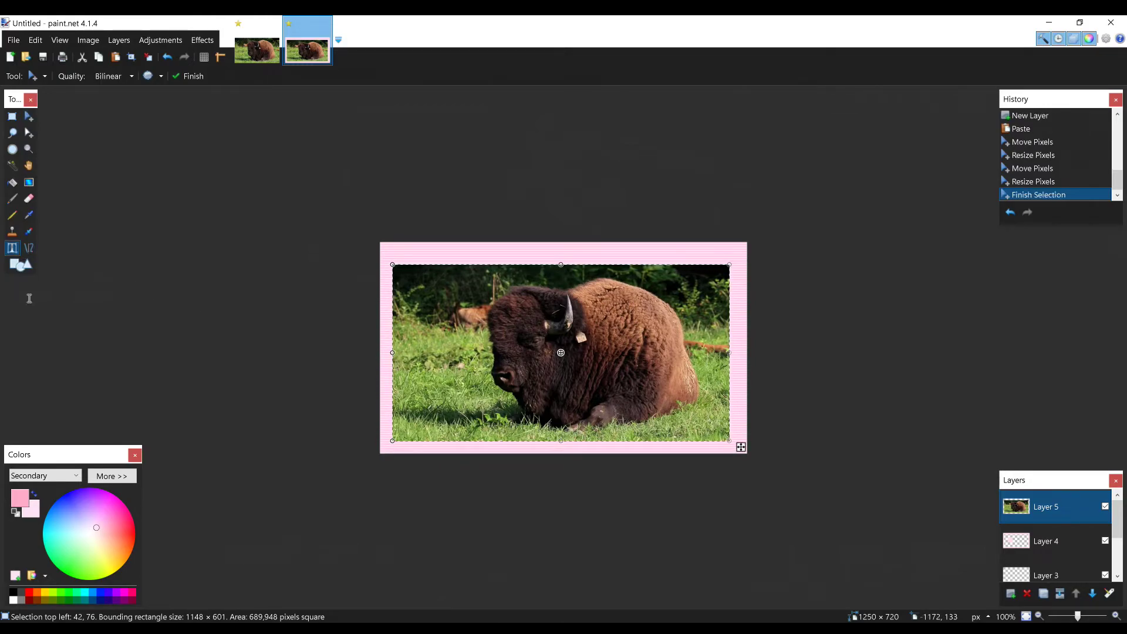
click(449, 334)
text(GREAT)
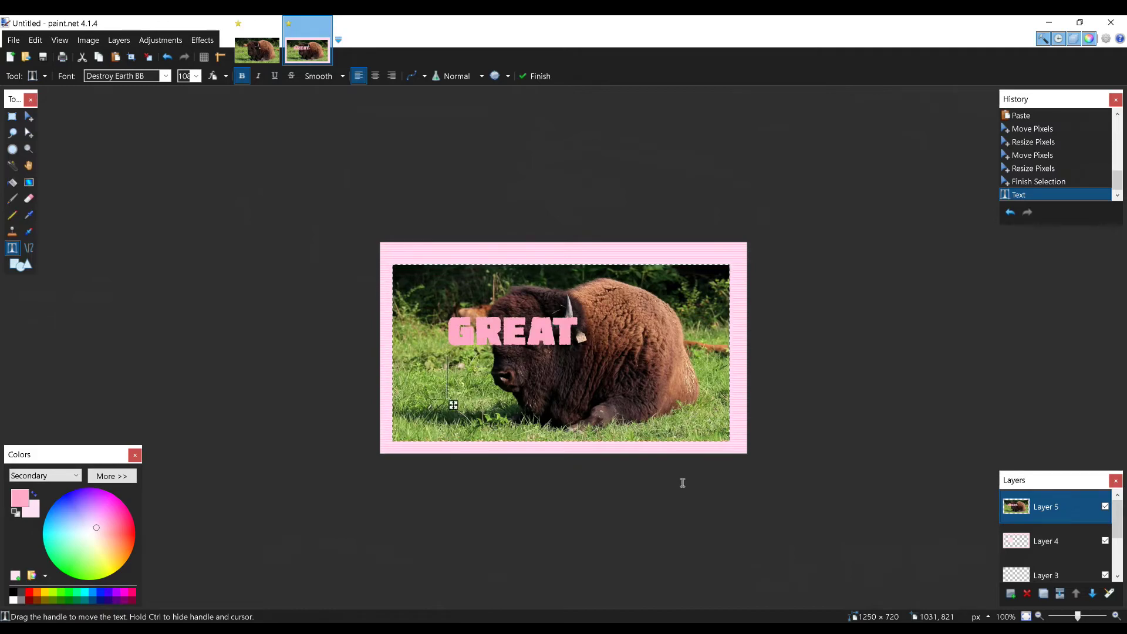
text(VIDEO)
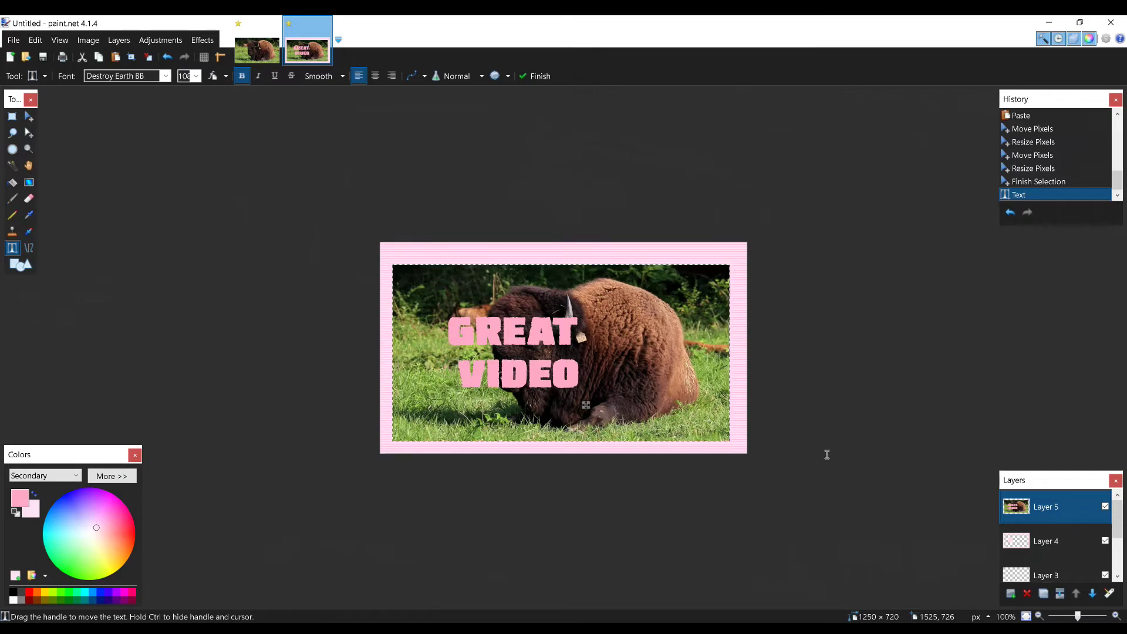
drag(588, 406, 725, 450)
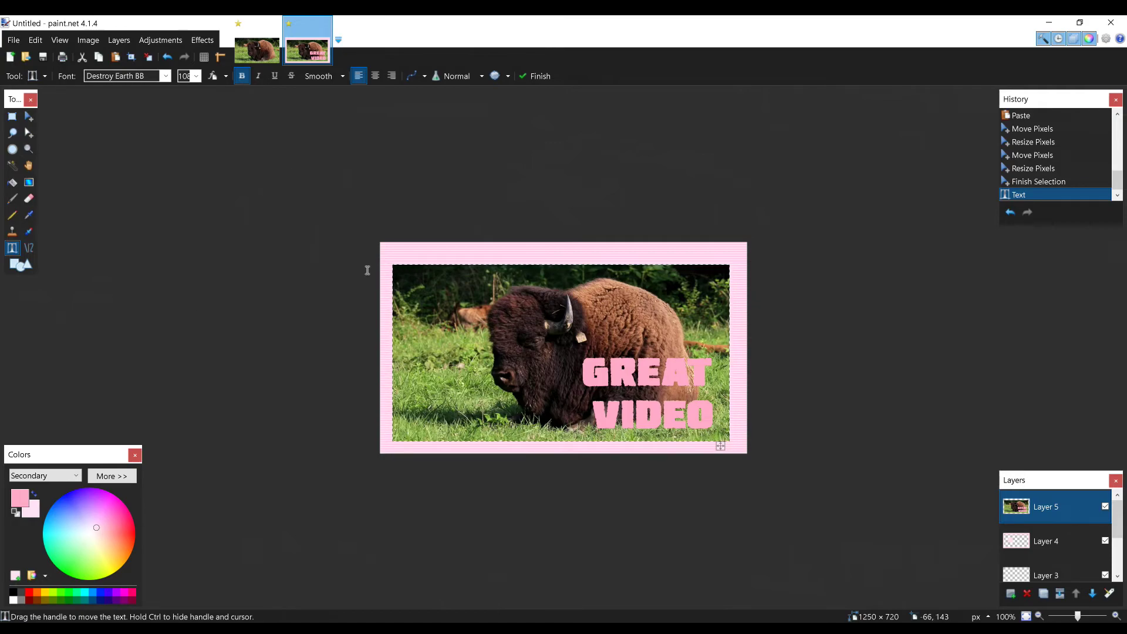
click(9, 43)
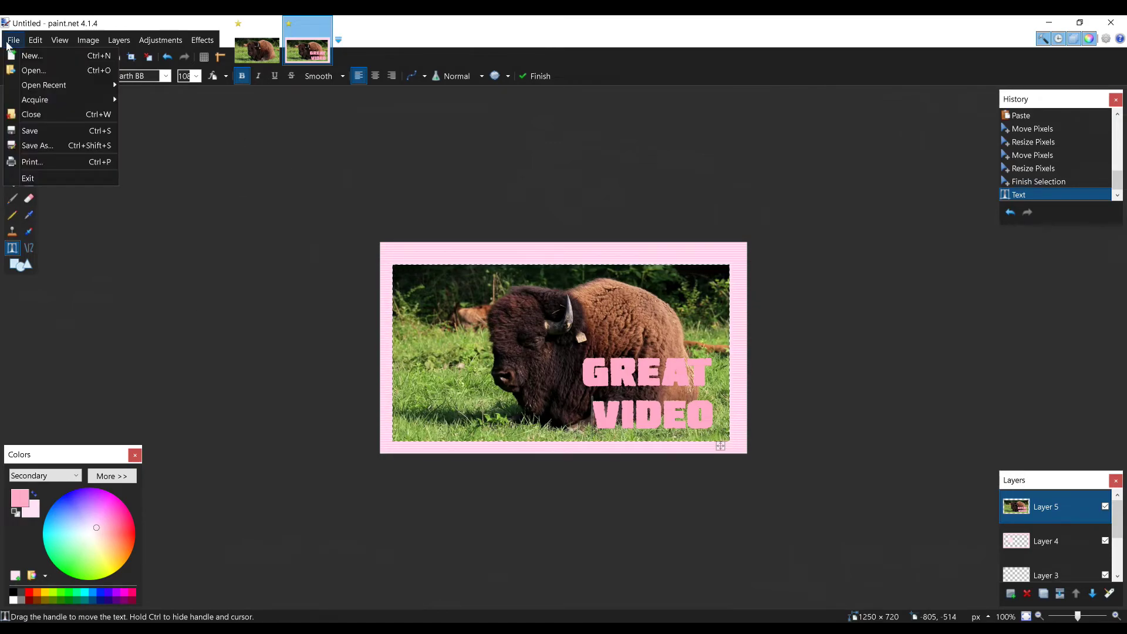
click(48, 145)
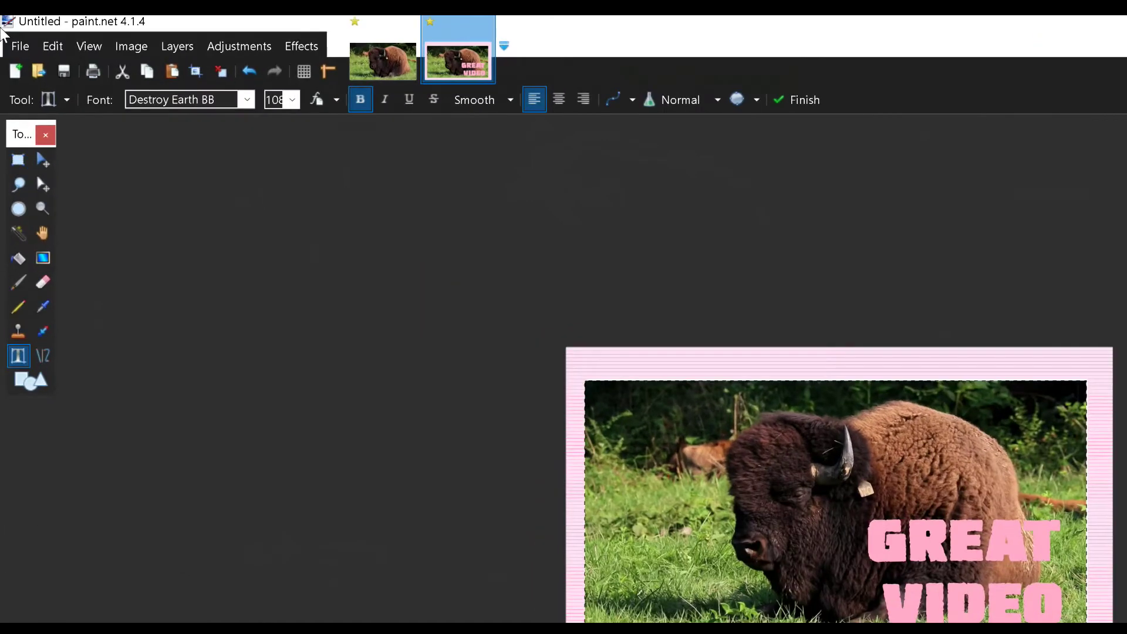
click(26, 59)
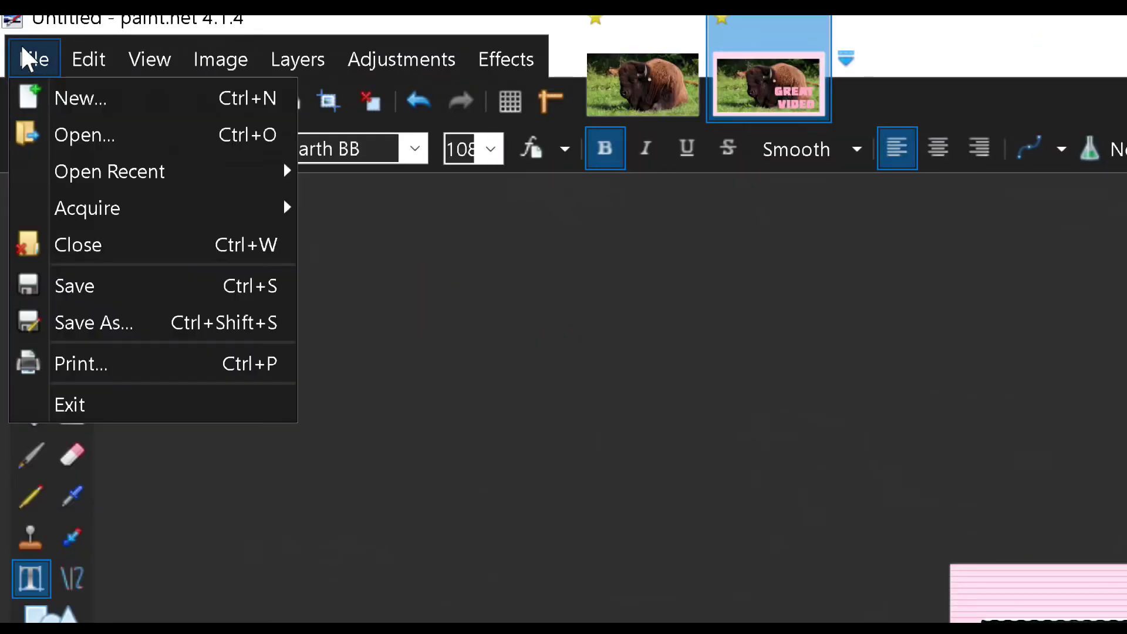
click(161, 325)
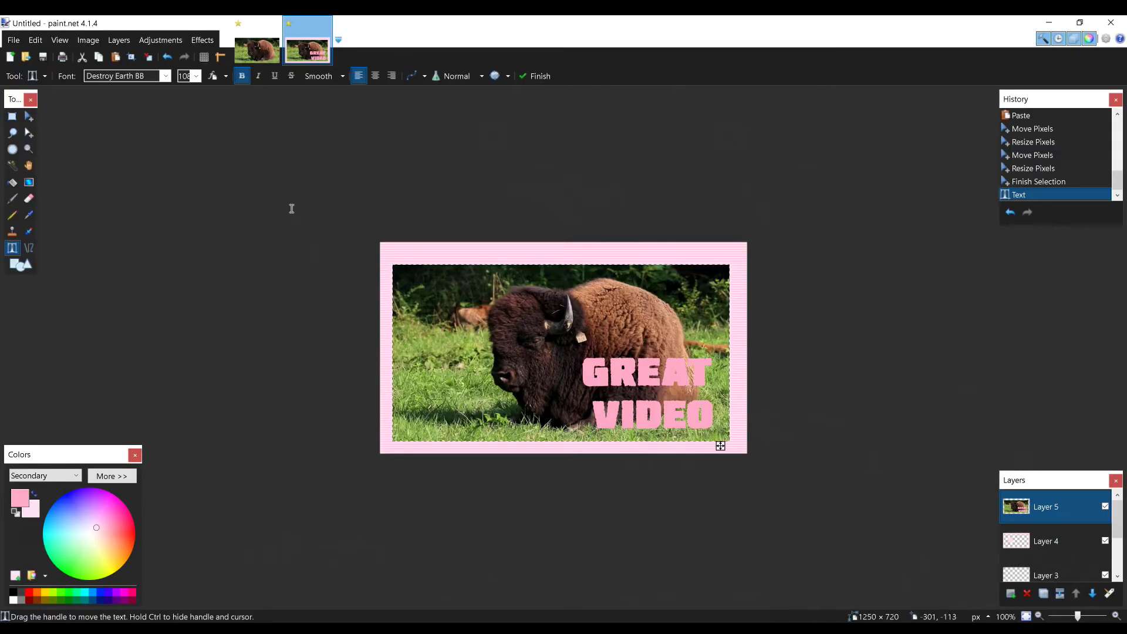